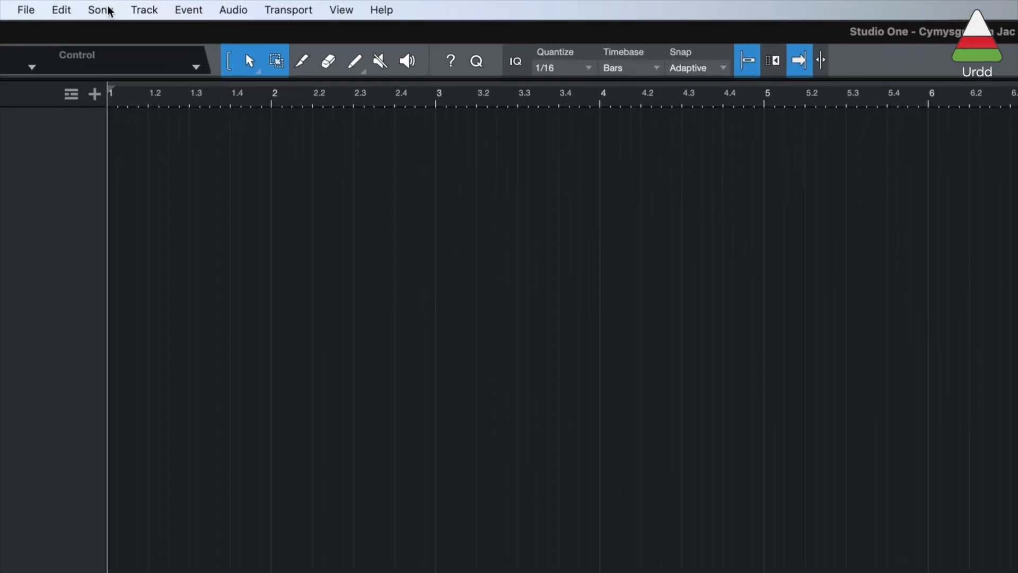
Step: Import the four singers' recordings and the Cyfeiliant Jac y Do accompaniment as separate audio tracks, and hide the browser
left_click(109, 11)
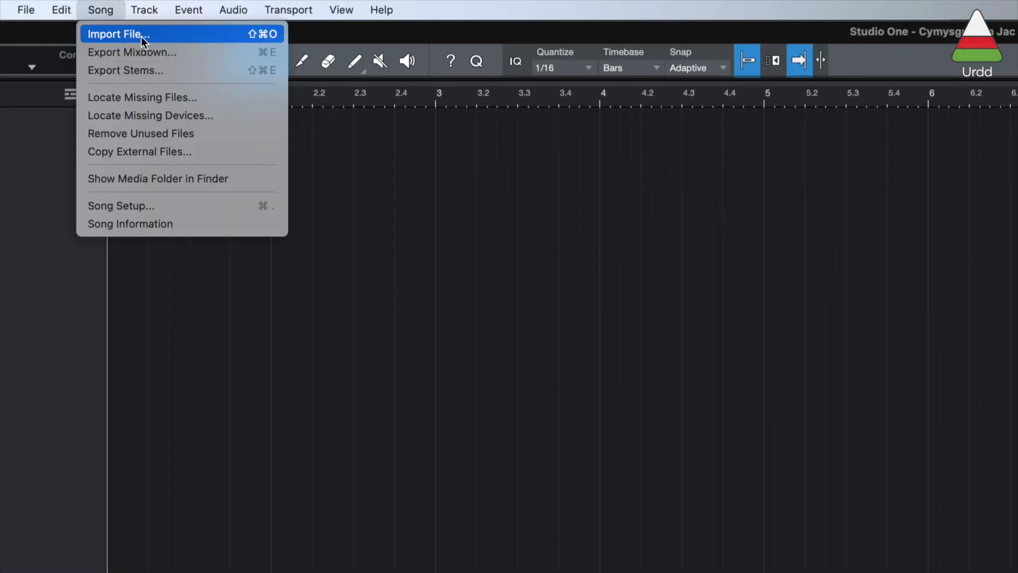
left_click(141, 36)
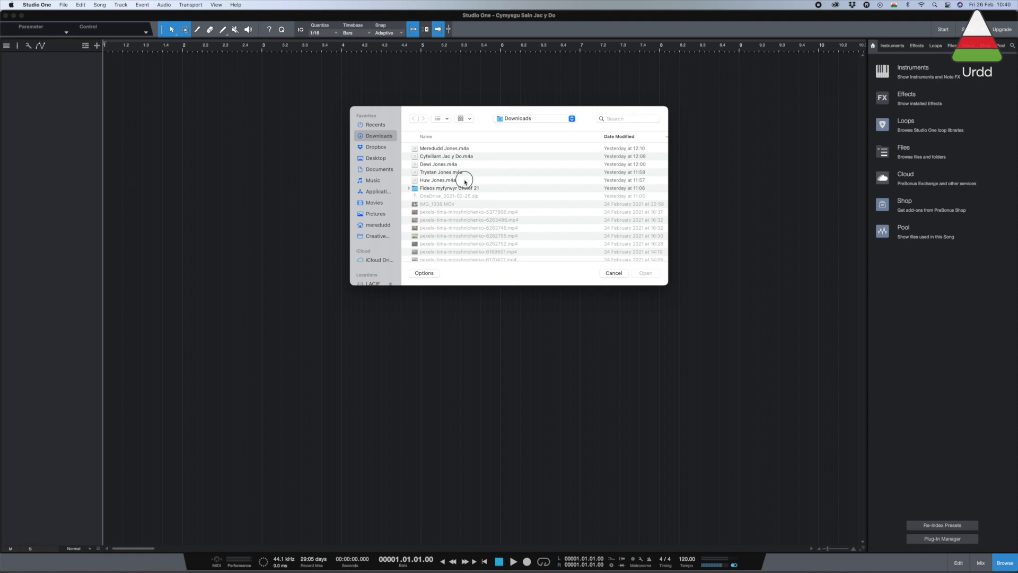
left_click_drag(466, 182, 485, 149)
left_click(647, 274)
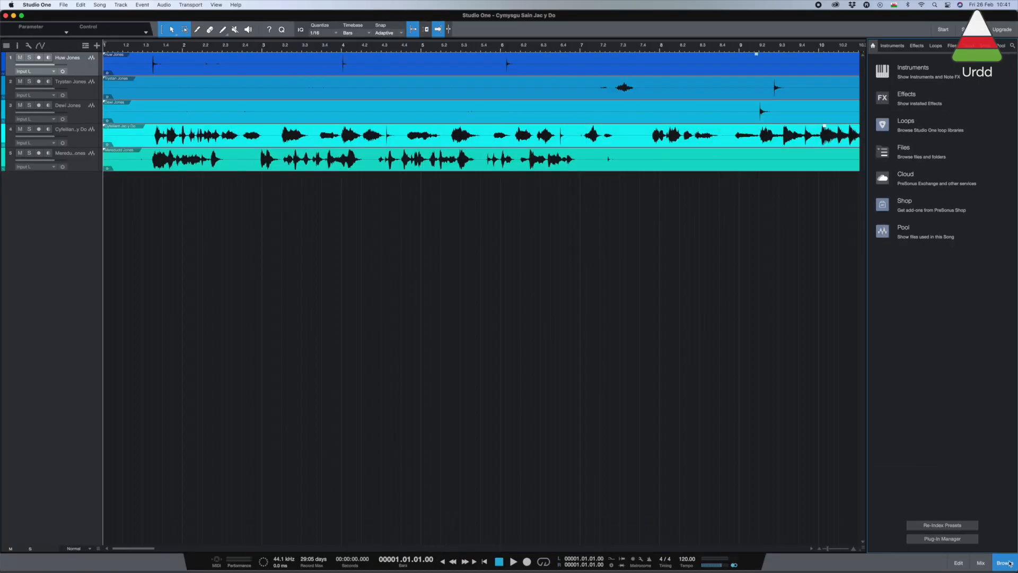
left_click(1010, 563)
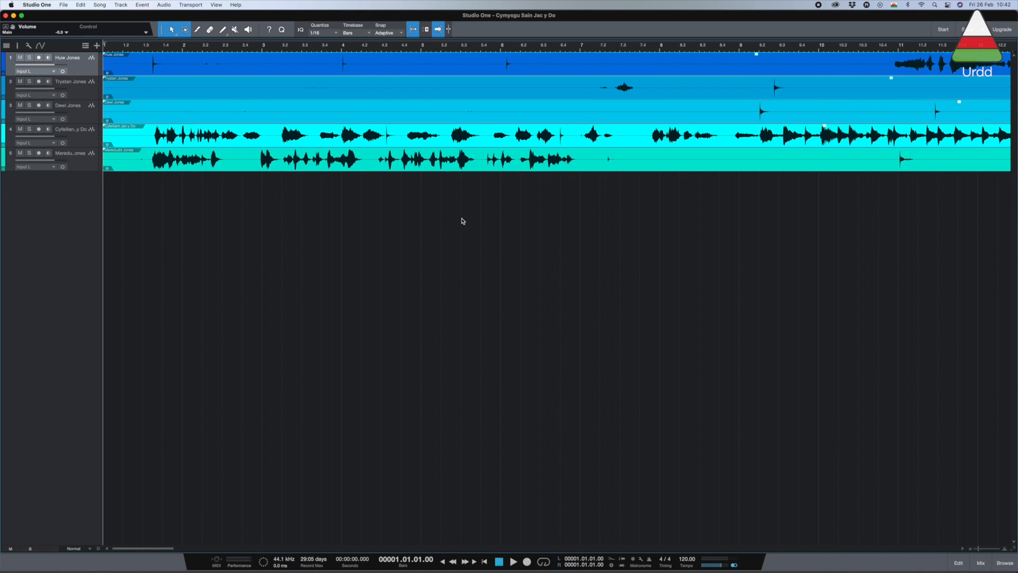
Step: Fit the full length of all five recordings in the arrangement and set the track height to Large
key("w")
key("w")
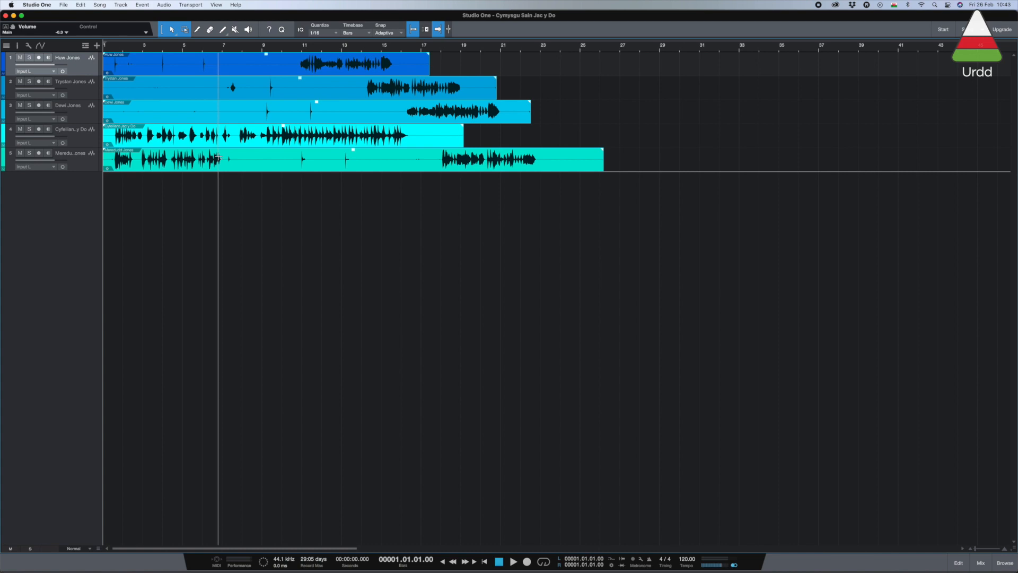
key("shift+e")
key("shift+e")
key("shift+e")
key("shift+e")
key("shift+e")
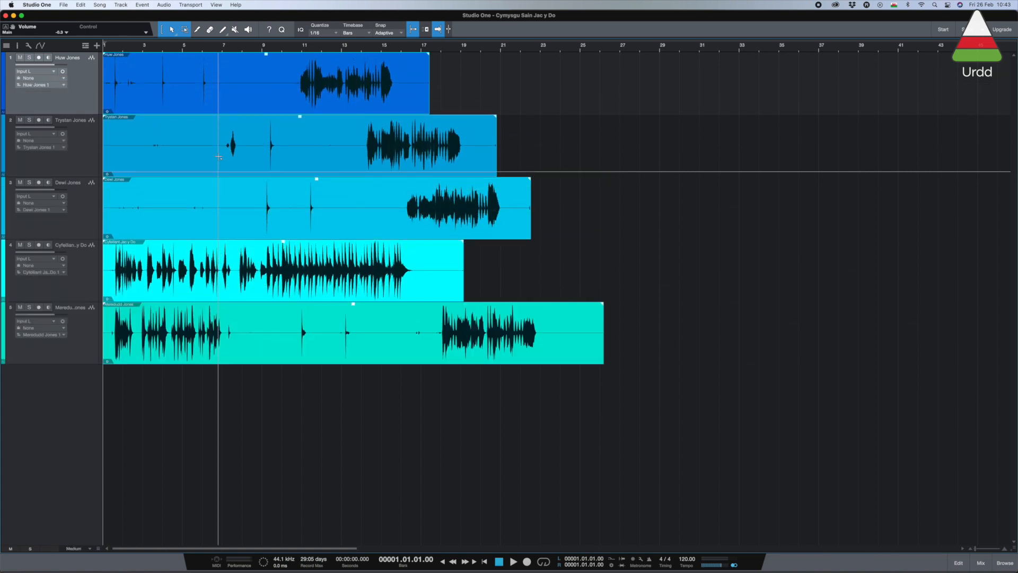
key("shift+e")
key("shift+e")
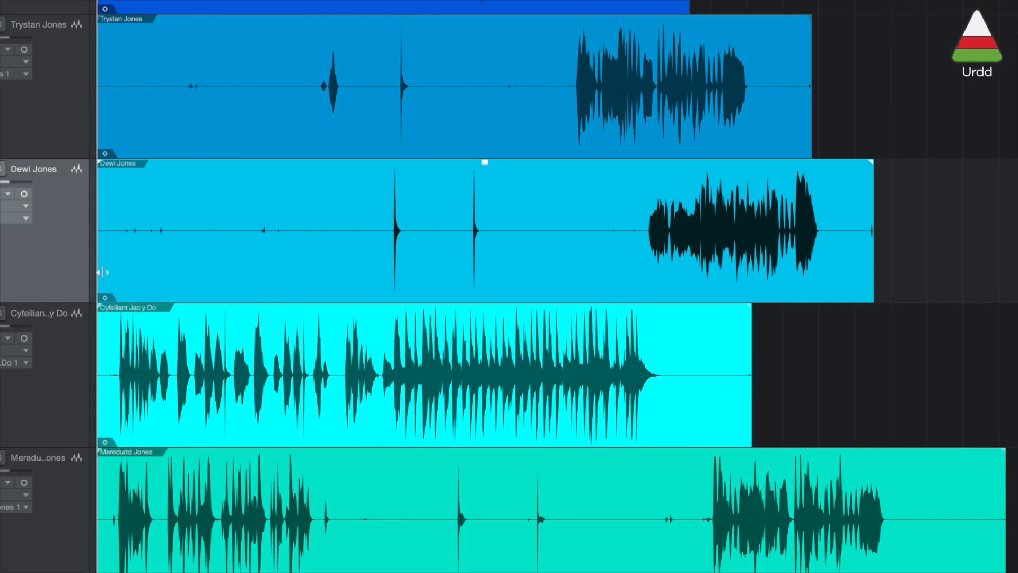
Step: Trim the start of the singers' clips on tracks 1, 2, 3 and 5 to shortly before their claps
left_click_drag(101, 273, 377, 268)
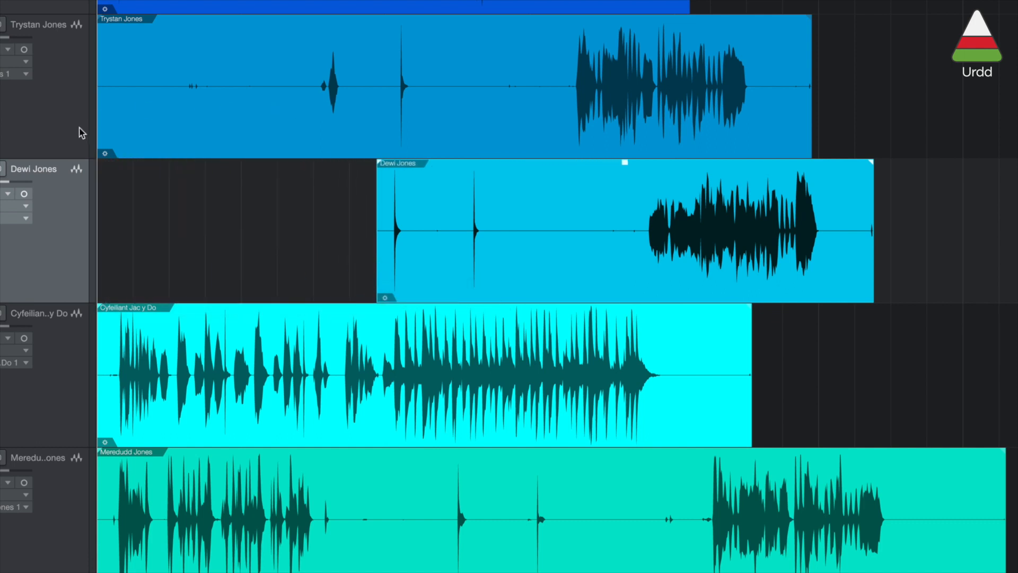
left_click_drag(98, 130, 295, 139)
scroll(281, 392, "down", 3)
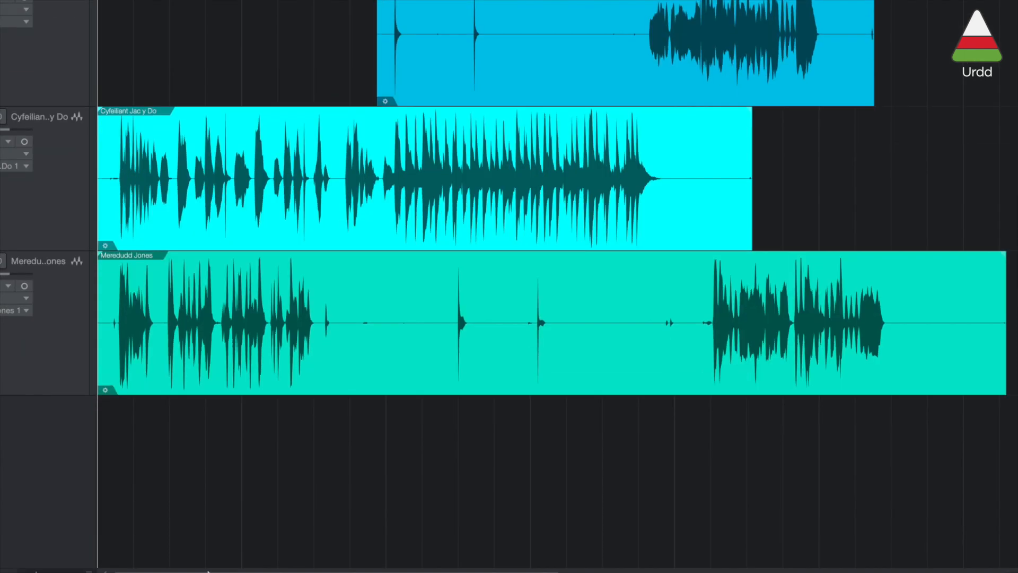
left_click_drag(97, 371, 439, 364)
scroll(237, 303, "up", 6)
left_click_drag(94, 171, 194, 178)
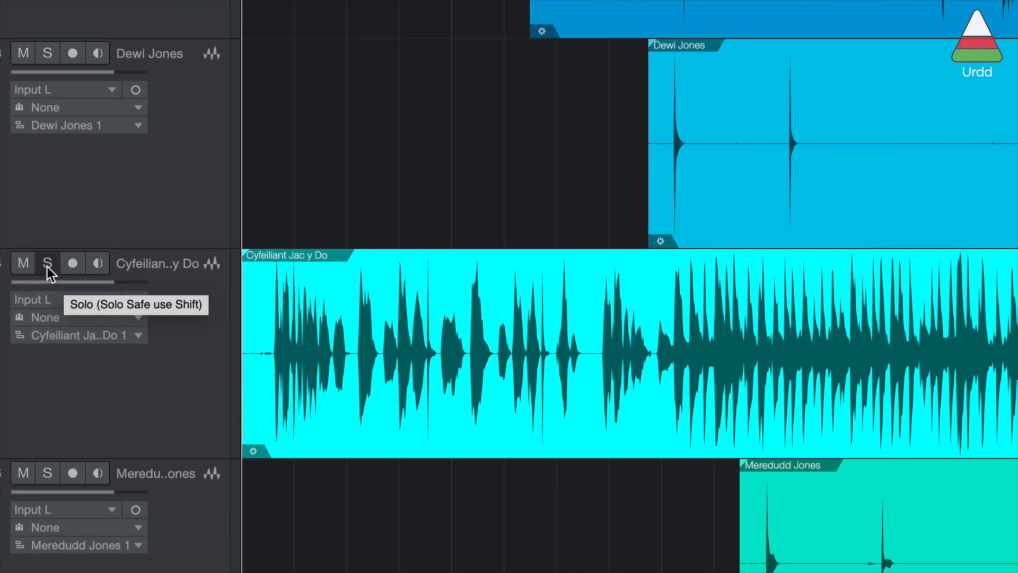
Step: Solo the Cyfeiliant Jac y Do track and play its opening to locate the first clap
left_click(49, 266)
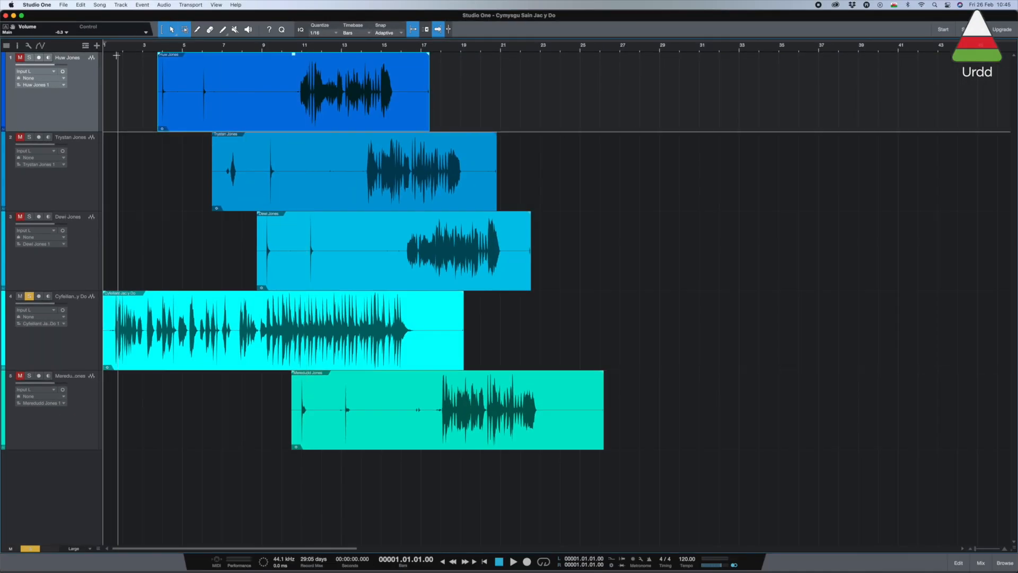
key("space")
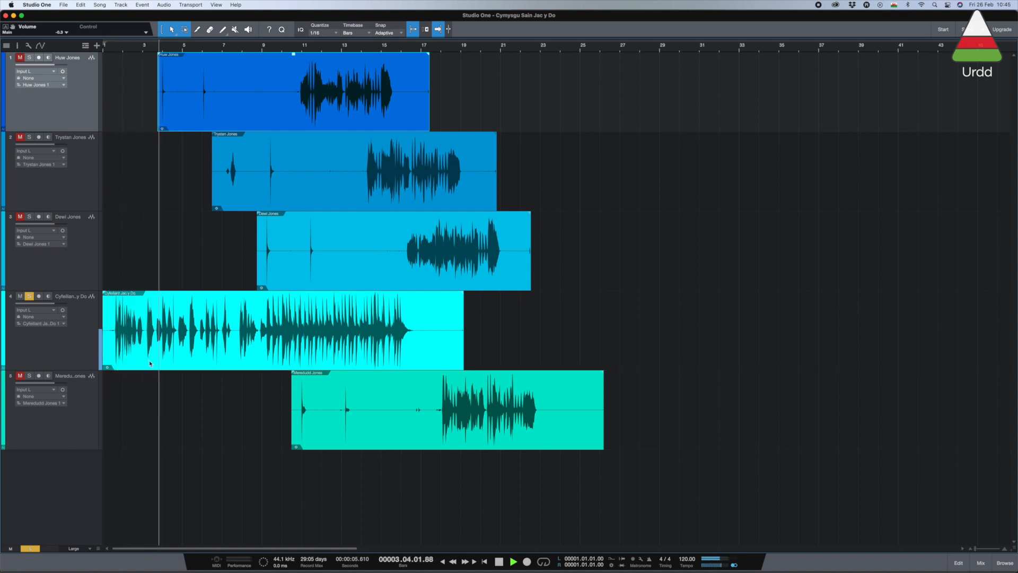
key("space")
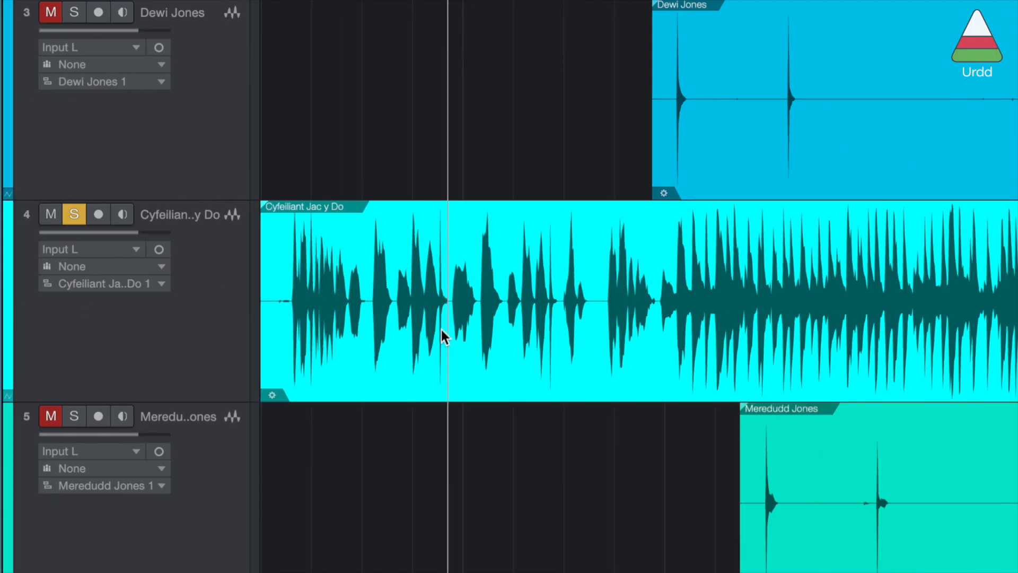
Step: Trim the start of the Cyfeiliant Jac y Do clip to just before its first clap
key("e")
key("e")
key("e")
key("e")
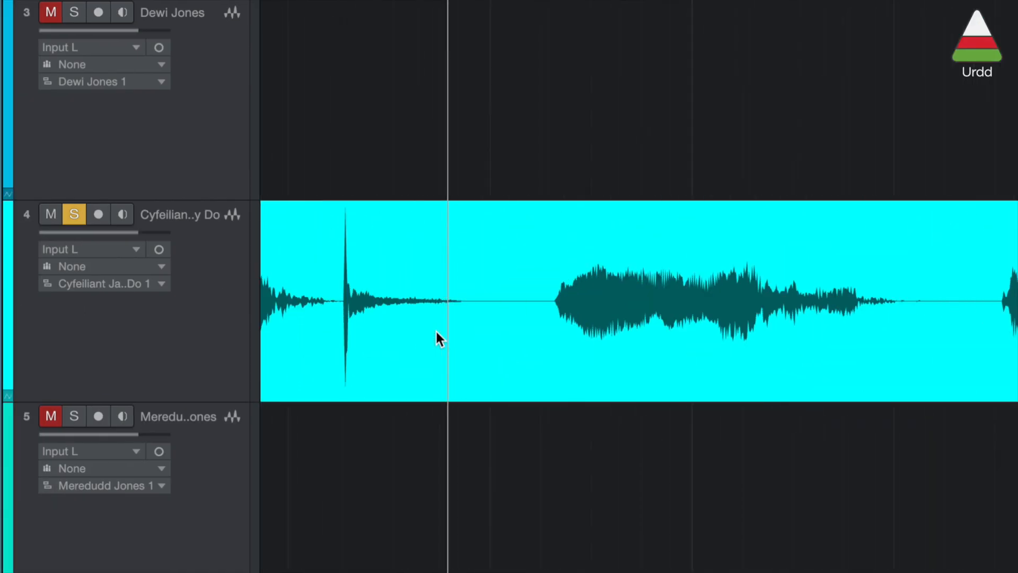
scroll(345, 382, "left", 10)
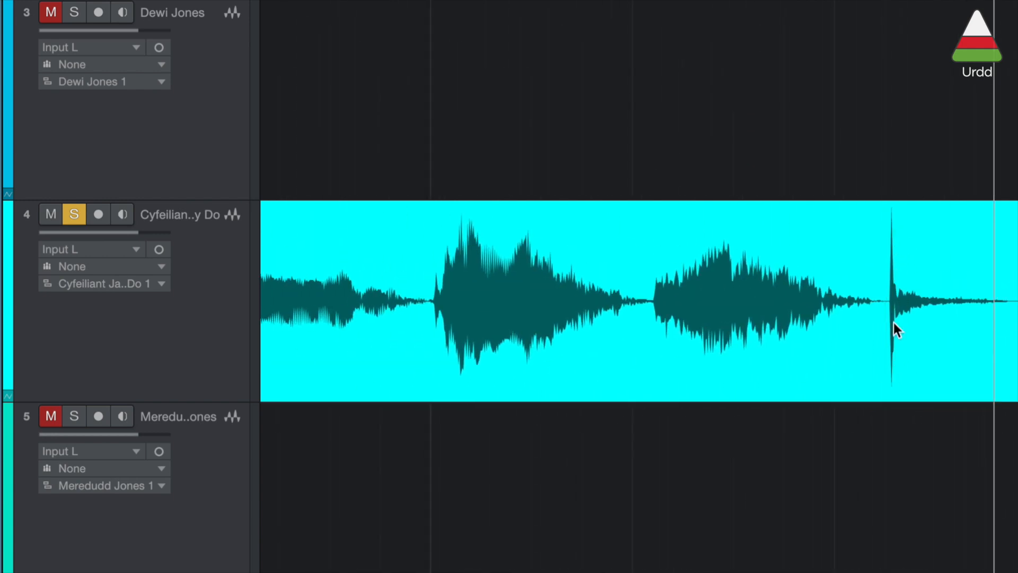
key("w")
key("w")
key("w")
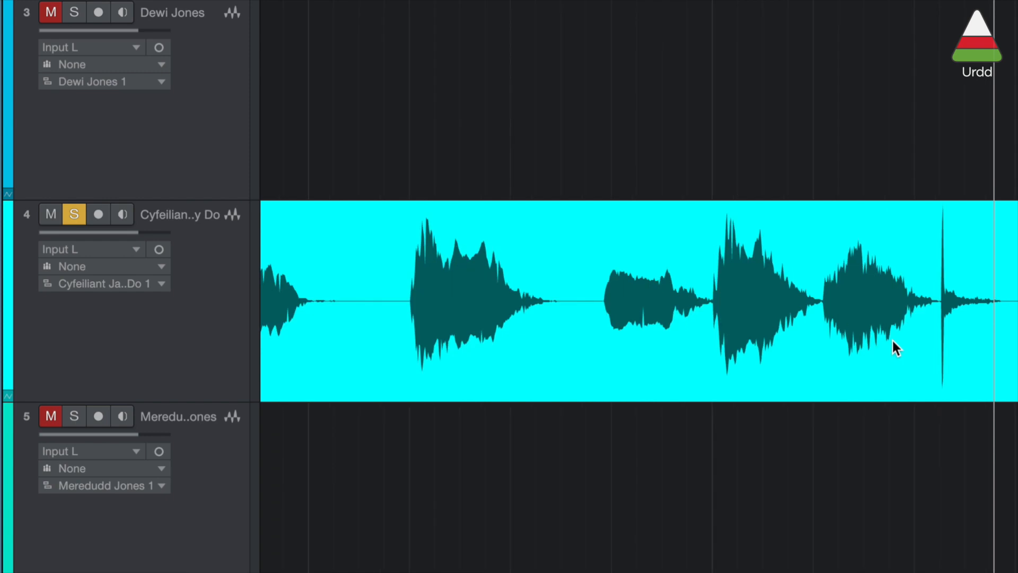
left_click_drag(272, 355, 971, 361)
scroll(978, 358, "right", 10)
scroll(838, 365, "left", 3)
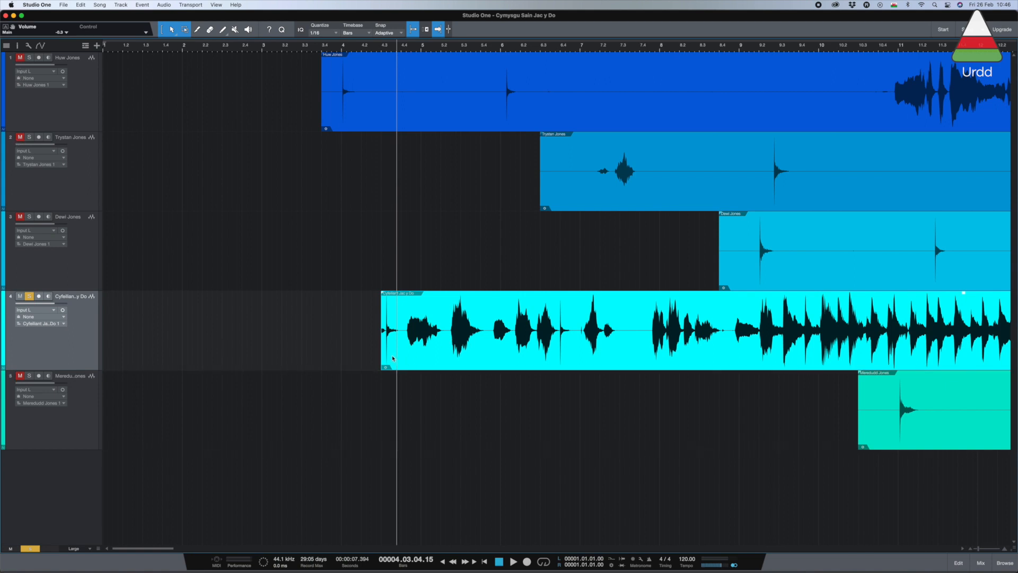
Step: Play the trimmed accompaniment's opening and set the playhead on its second clap, at bar 6.4
left_click(369, 47)
key("space")
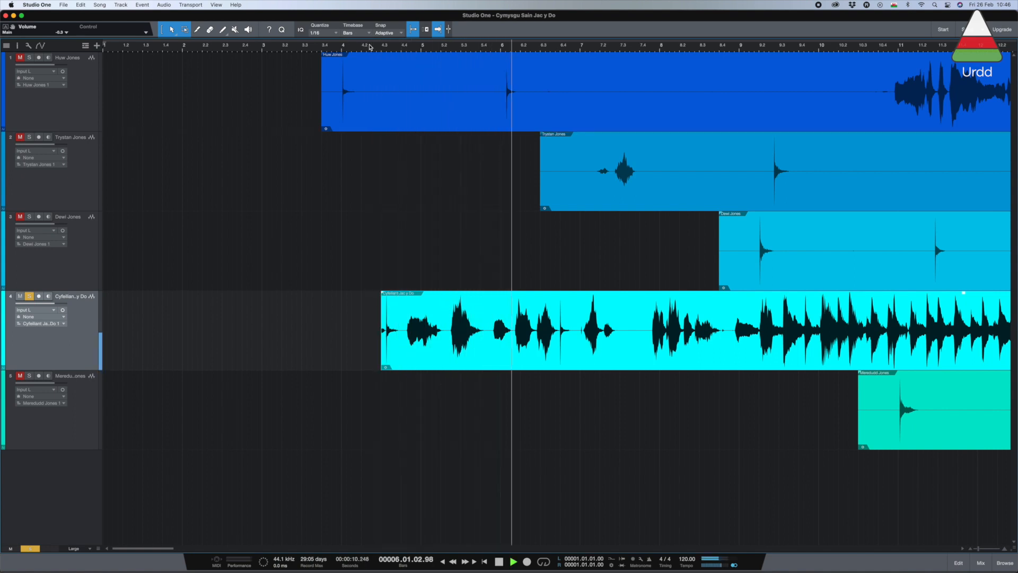
key("space")
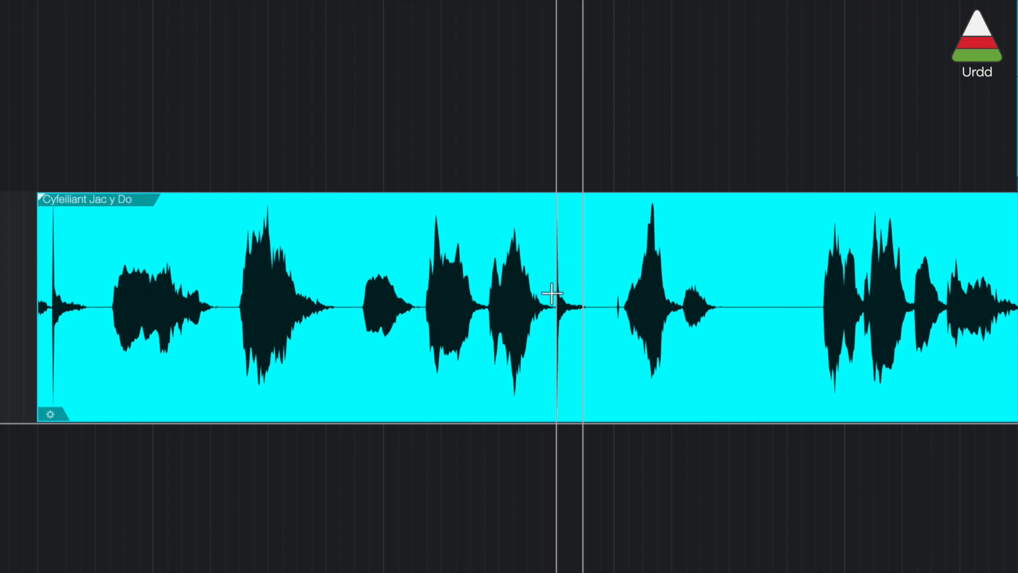
left_click_drag(473, 51, 461, 50)
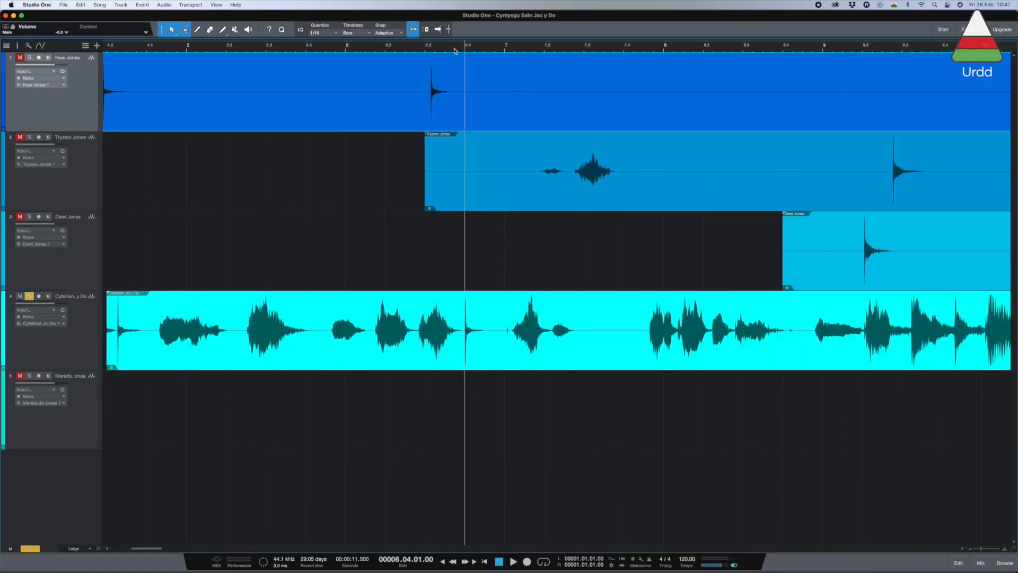
Step: Turn off the accompaniment's solo and move the track 1 clip so its second clap lines up with the playhead at bar 6.4
left_click(31, 297)
left_click_drag(310, 105, 341, 108)
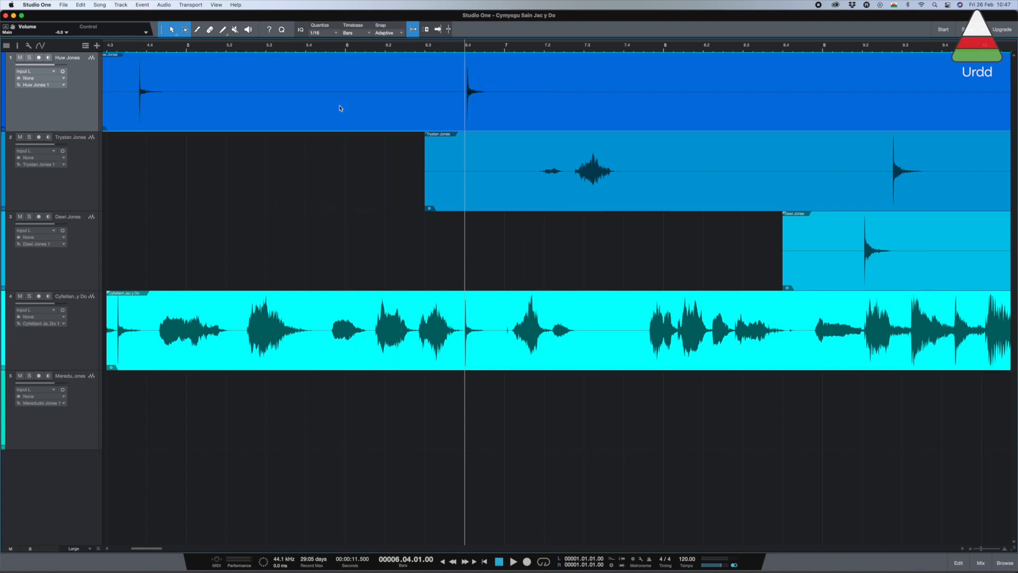
key("e")
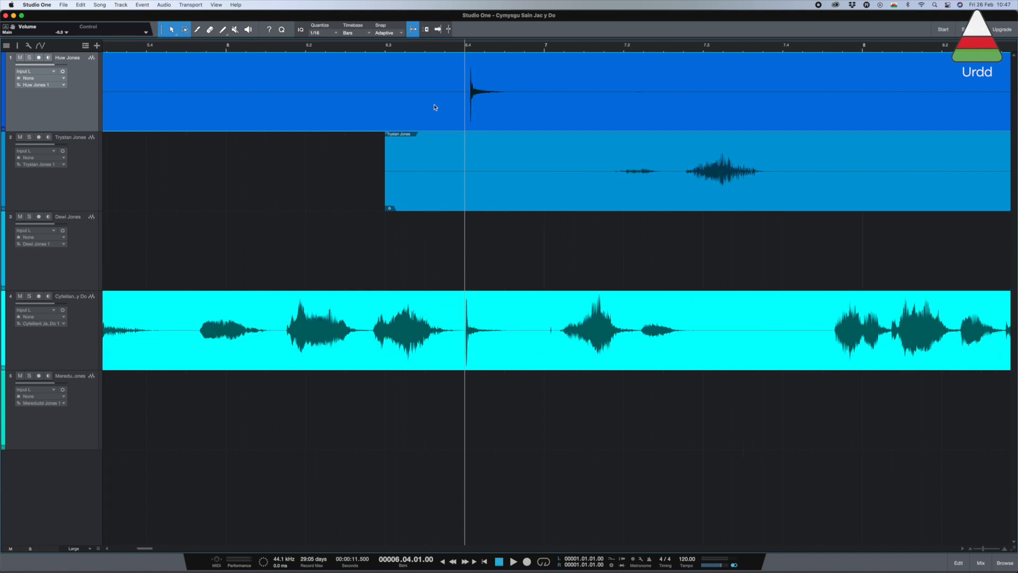
left_click(509, 111)
key("e")
left_click_drag(534, 113, 523, 112)
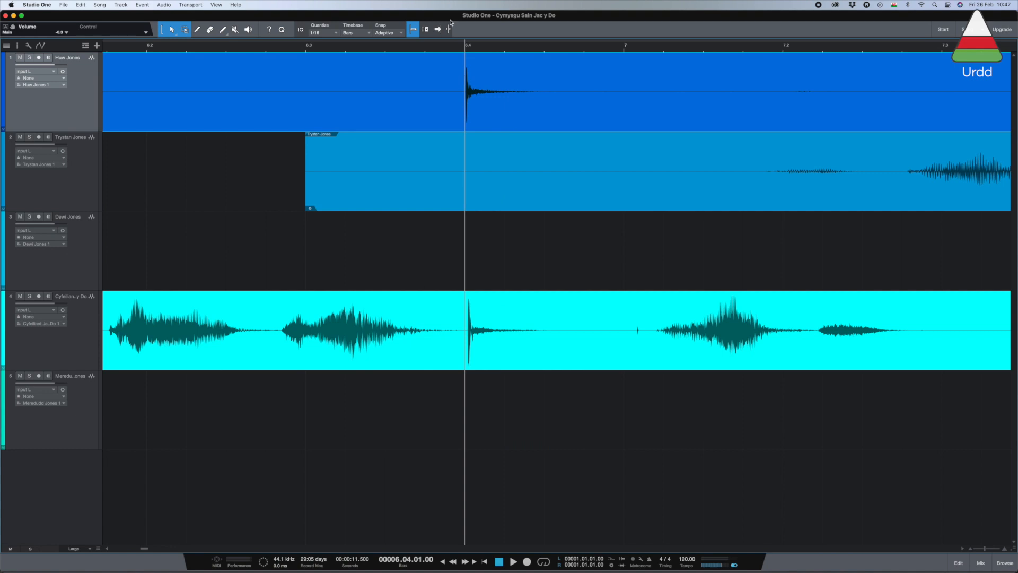
mouse_move(544, 343)
left_mouse_down()
mouse_move(525, 344)
mouse_move(545, 344)
left_mouse_up()
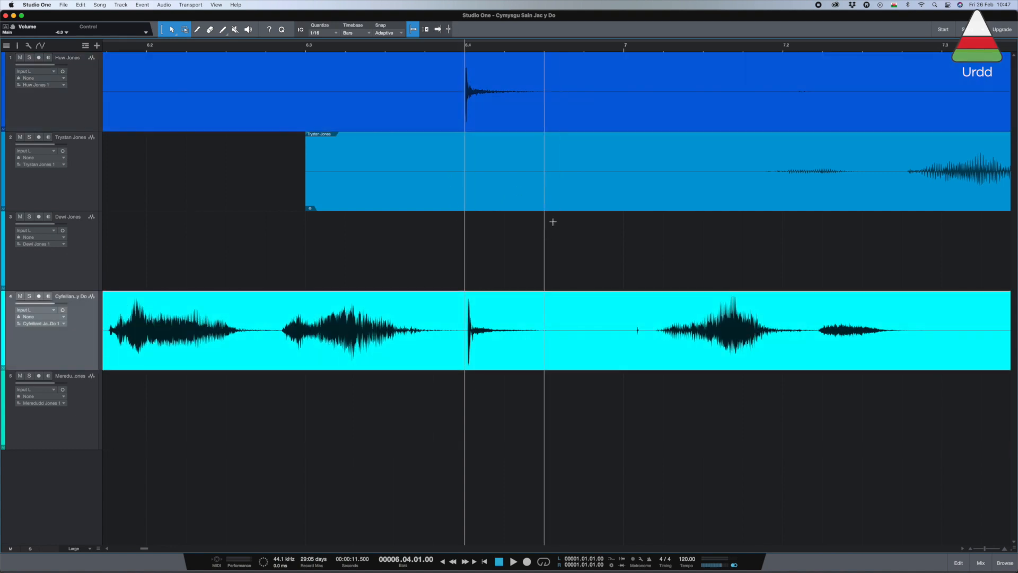
Step: Move the clips on tracks 2, 3 and 5 so their claps roughly line up with the accompaniment's second clap
left_click_drag(782, 191, 332, 193)
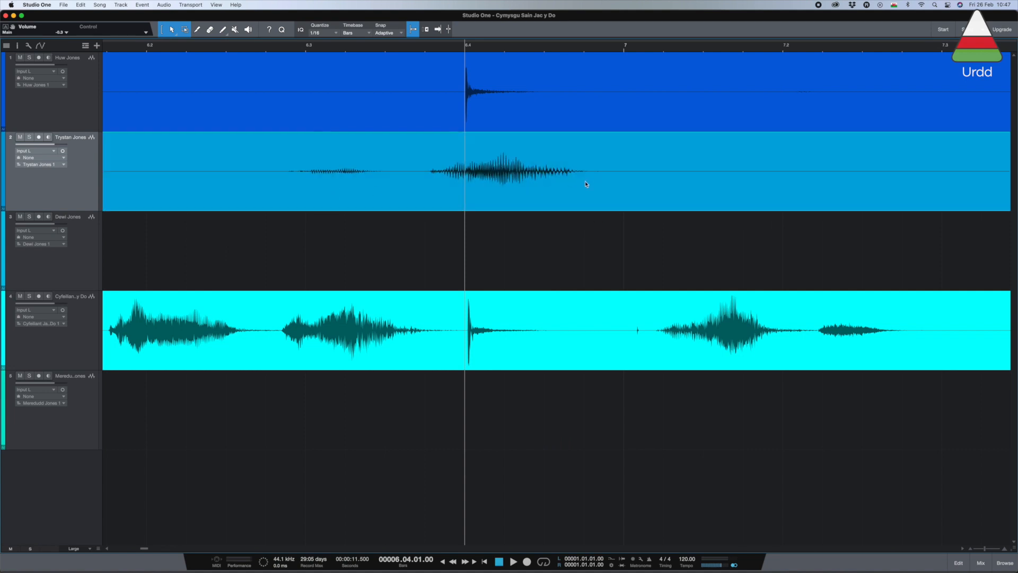
key("w")
key("w")
key("w")
left_click_drag(691, 192, 566, 194)
left_click_drag(795, 274, 403, 279)
left_click_drag(535, 272, 552, 273)
left_click_drag(888, 440, 506, 448)
left_click_drag(628, 433, 522, 432)
key("e")
key("e")
key("e")
key("e")
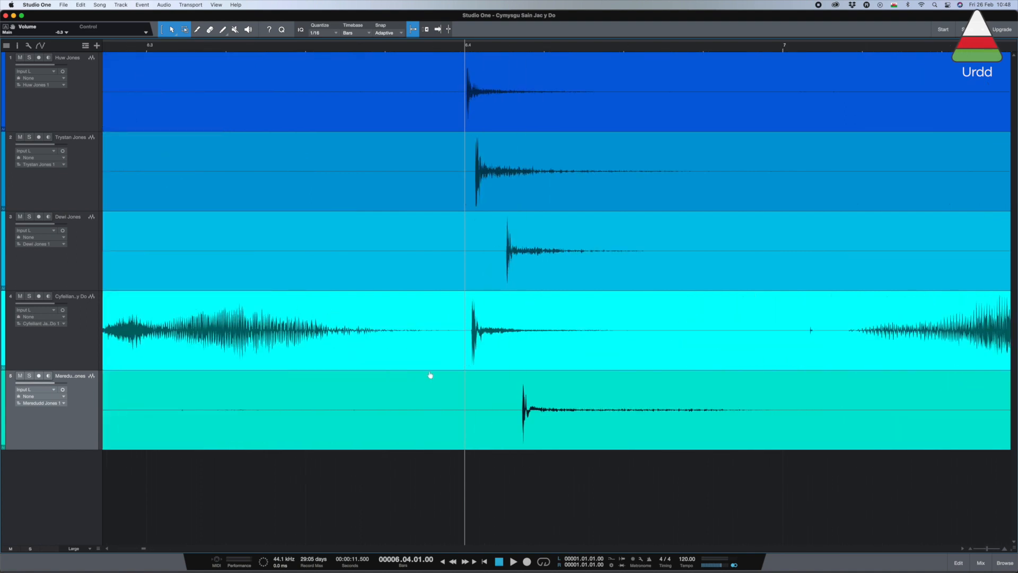
left_click_drag(570, 359, 557, 357)
key("super+z")
left_click_drag(445, 357, 425, 357)
key("super+z")
Step: Nudge the accompaniment and all four singers' clips so their second claps line up exactly, just before bar 6.4
left_click_drag(520, 363, 502, 364)
left_click_drag(571, 276, 518, 276)
left_click_drag(548, 198, 523, 198)
left_click_drag(535, 125, 523, 125)
left_click_drag(579, 437, 442, 440)
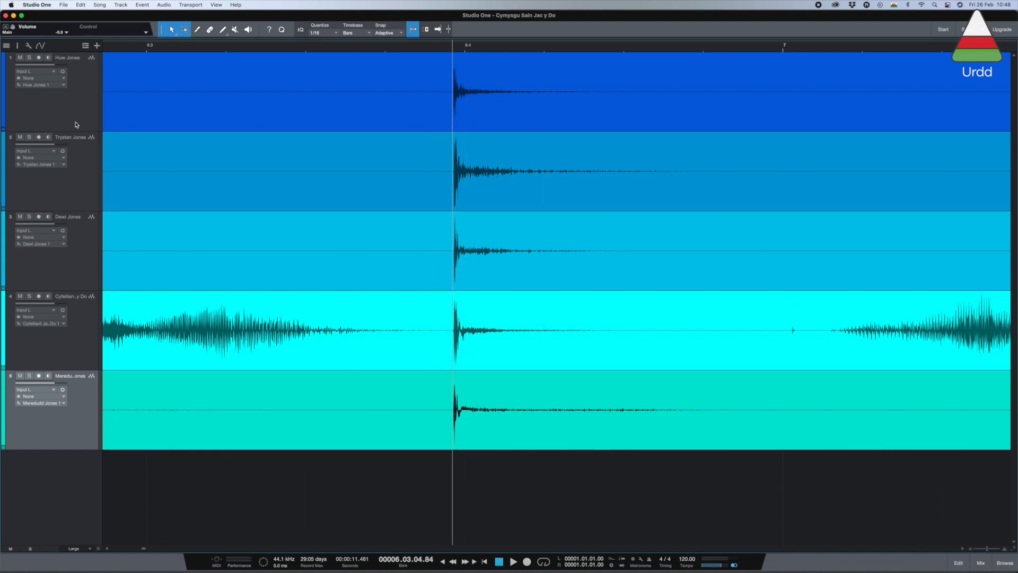
Step: Play all five aligned tracks together from after the second clap to the end of the singing to check their timing
key("w")
key("w")
key("w")
key("w")
key("w")
key("w")
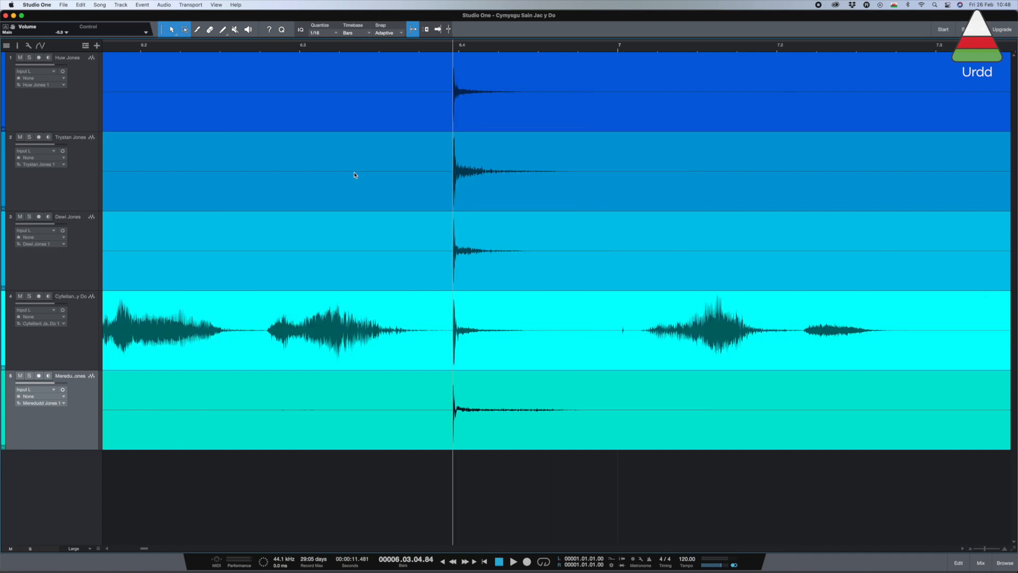
key("e")
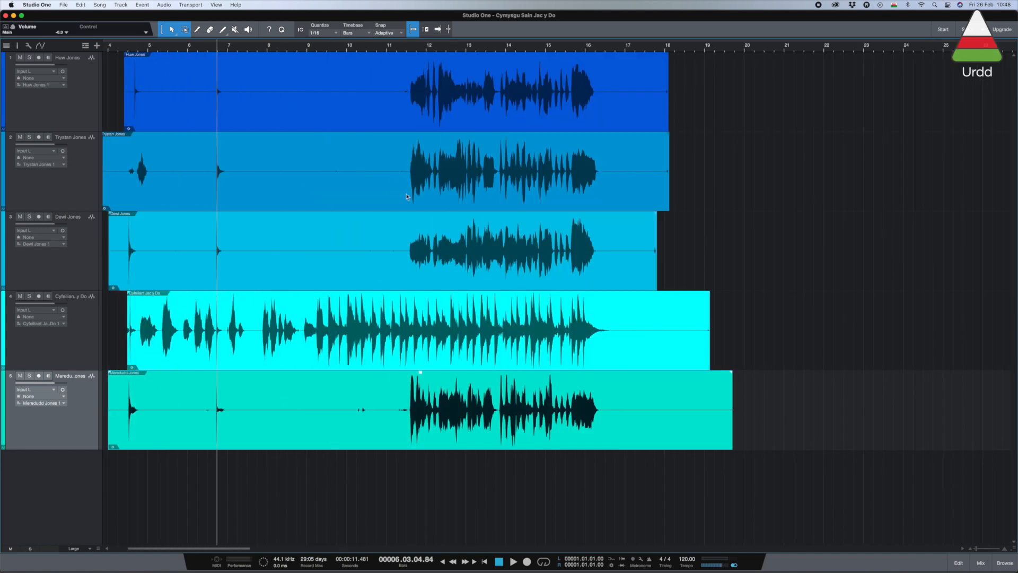
scroll(392, 188, "left", 5)
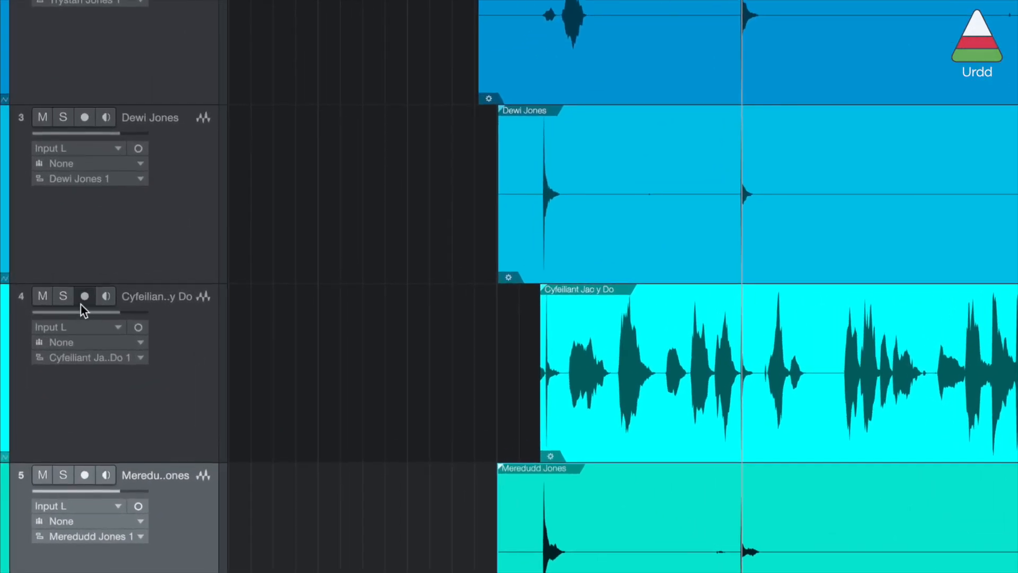
left_click(30, 295)
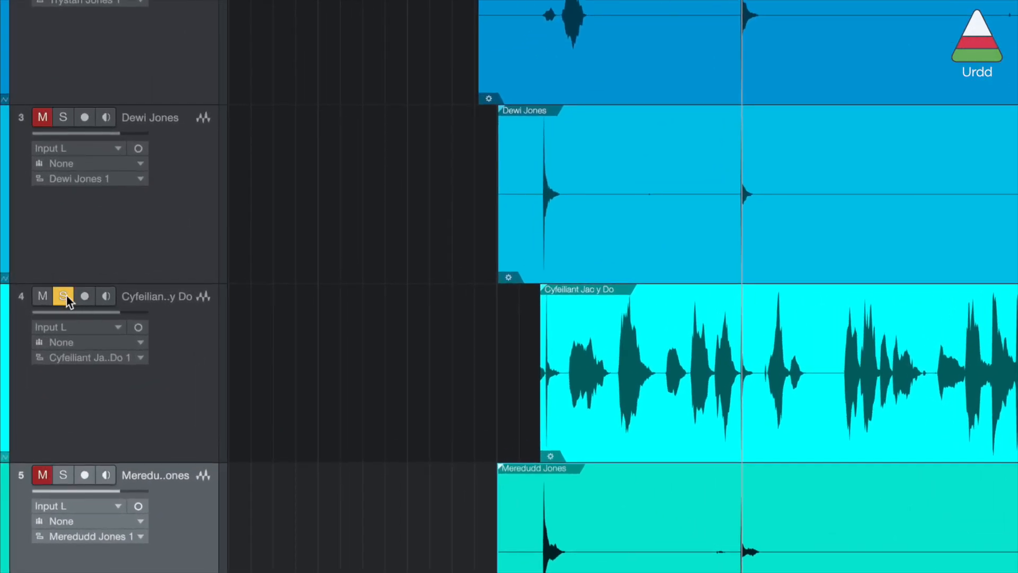
left_click(63, 297)
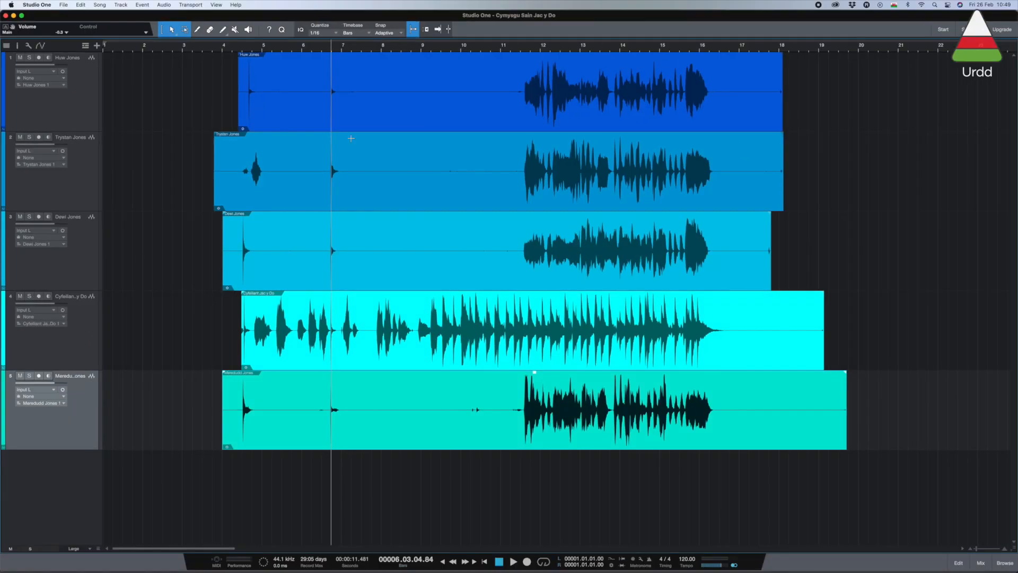
left_click(363, 48)
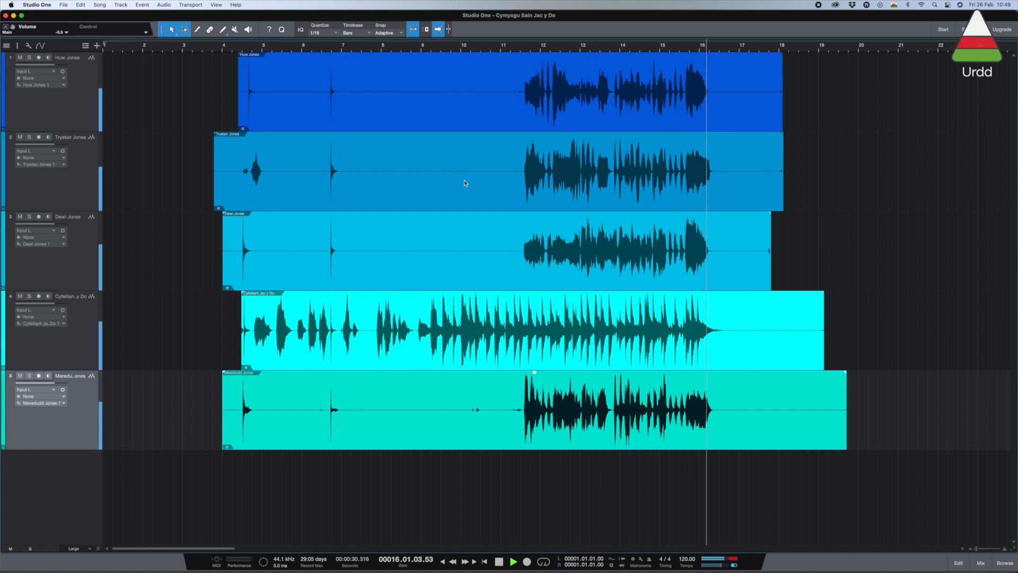
key("space")
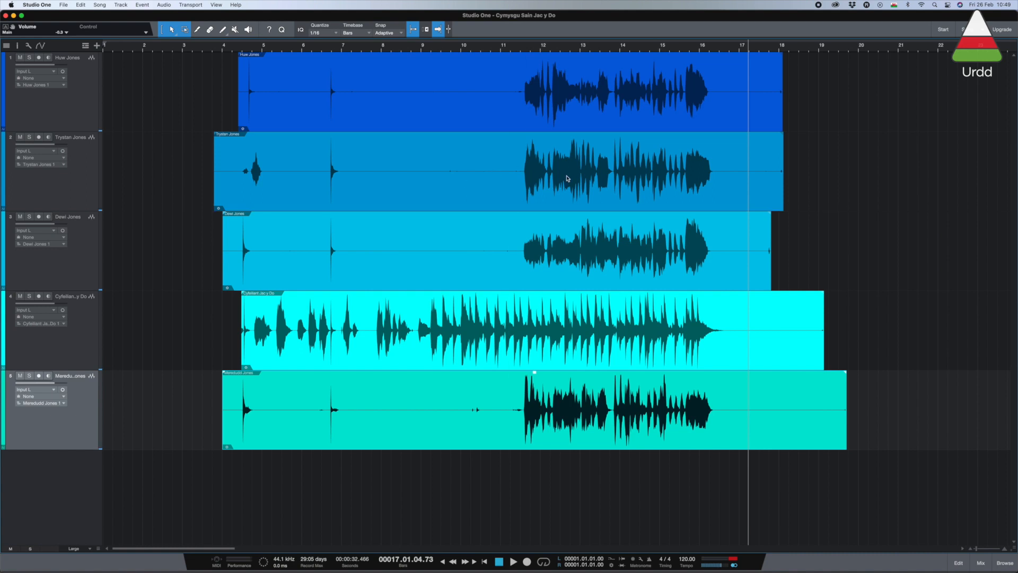
Step: Trim the start of the clips on tracks 1, 2, 3 and 5 to just before the singing begins, about midway through bar 11
left_click_drag(244, 117, 520, 118)
left_click_drag(217, 193, 518, 201)
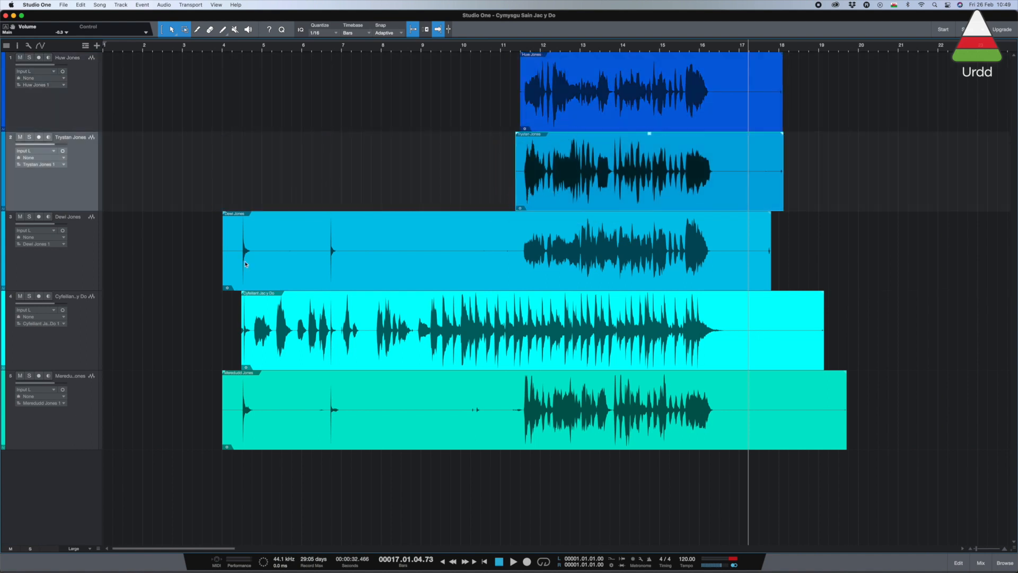
left_click_drag(221, 268, 518, 271)
left_click_drag(220, 431, 519, 438)
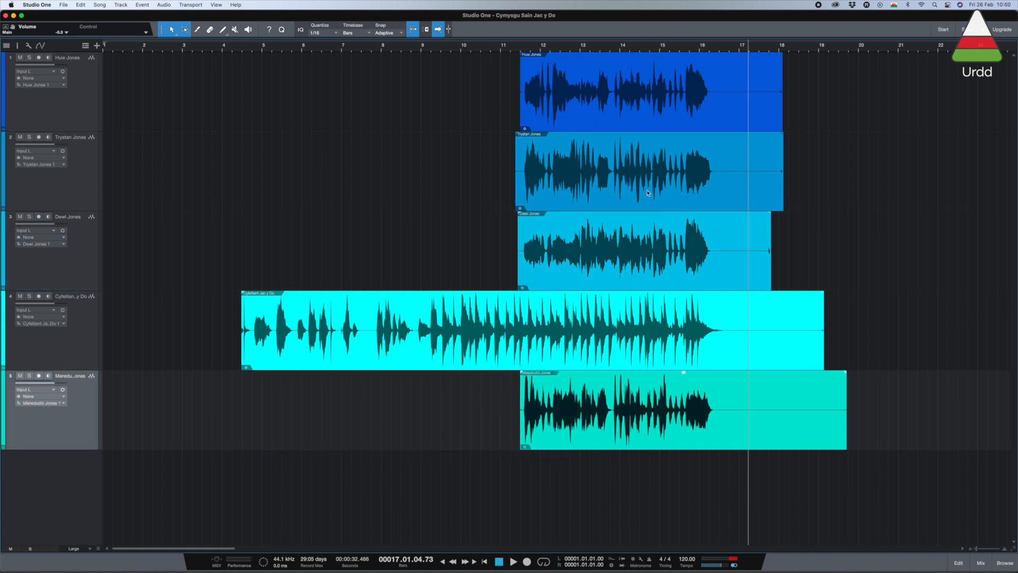
Step: Trim the ends of the clips on tracks 1, 2, 3 and 5 to just after the singing, and the accompaniment's to about bar 17
left_click(687, 49)
key("space")
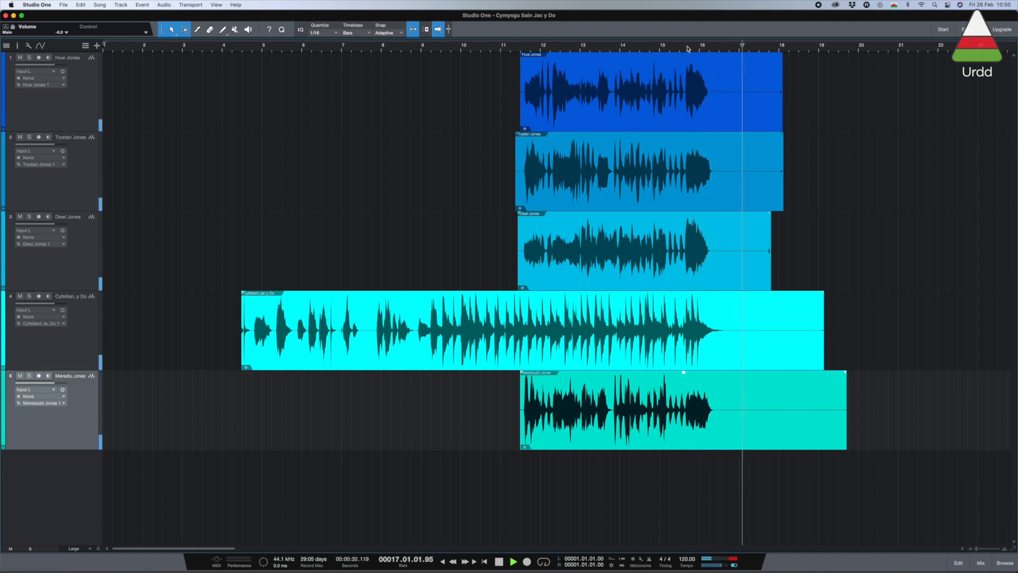
left_click_drag(781, 119, 714, 124)
left_click_drag(782, 203, 716, 203)
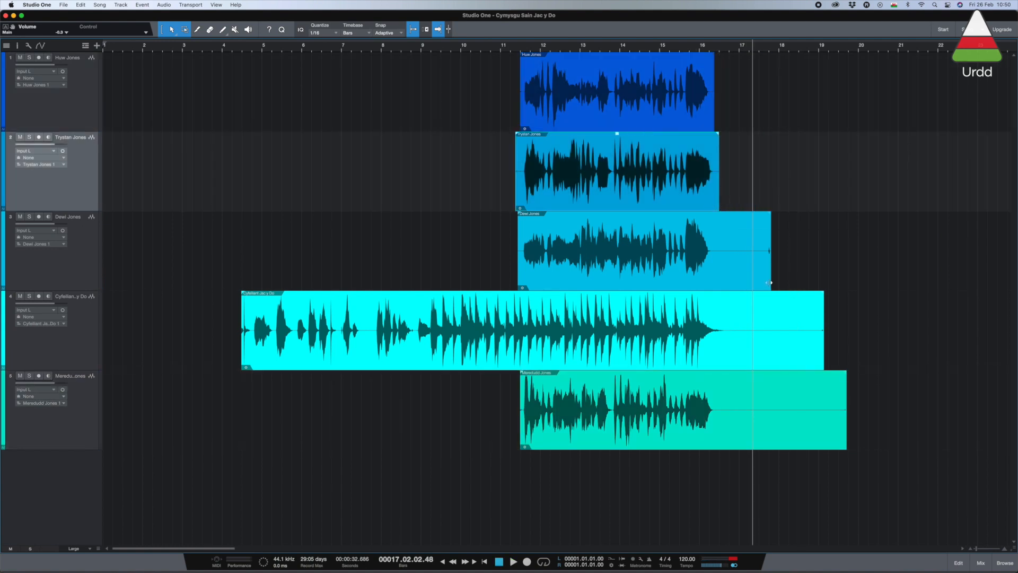
left_click_drag(770, 282, 709, 282)
left_click_drag(846, 441, 719, 441)
left_click_drag(823, 359, 736, 360)
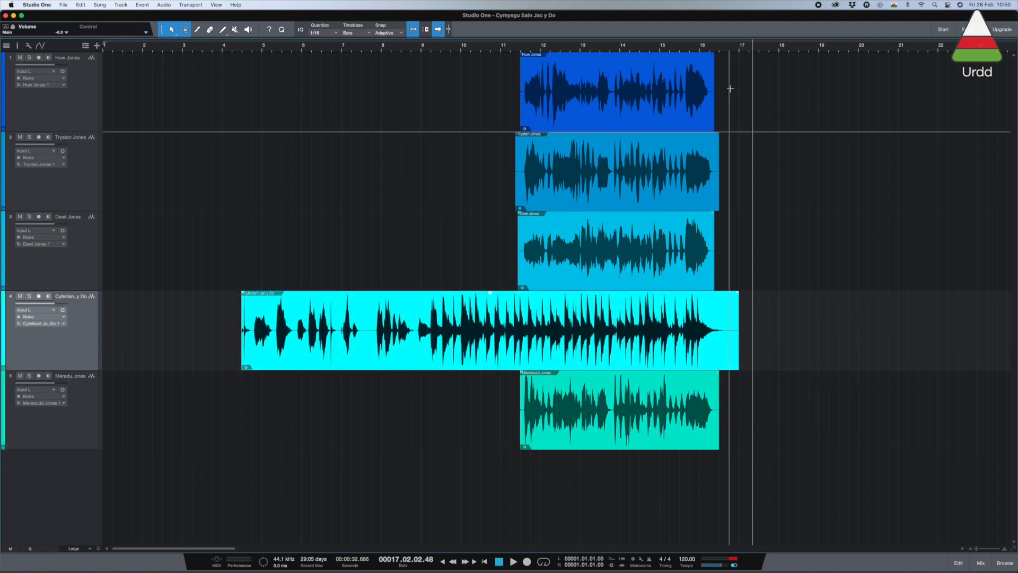
Step: Extend the accompaniment clip's end to about midway through bar 17 and fade it out from about midway through bar 16
left_click(687, 48)
key("space")
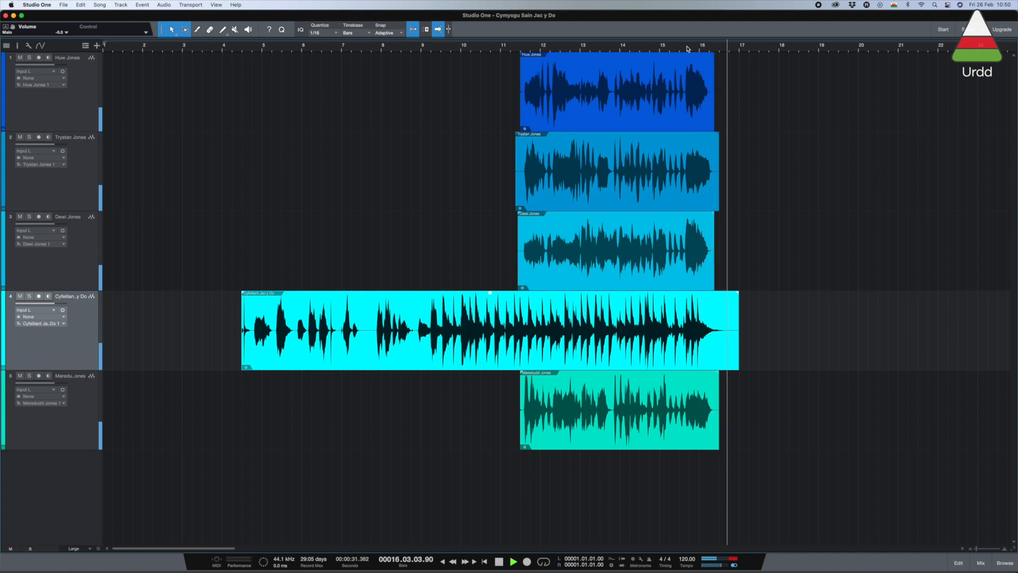
key("space")
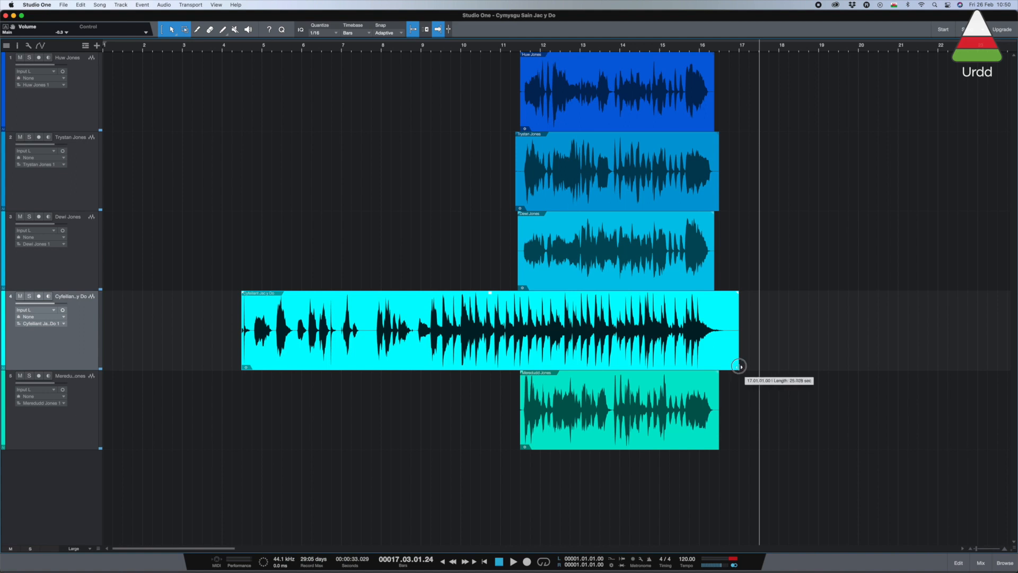
left_click_drag(739, 366, 753, 365)
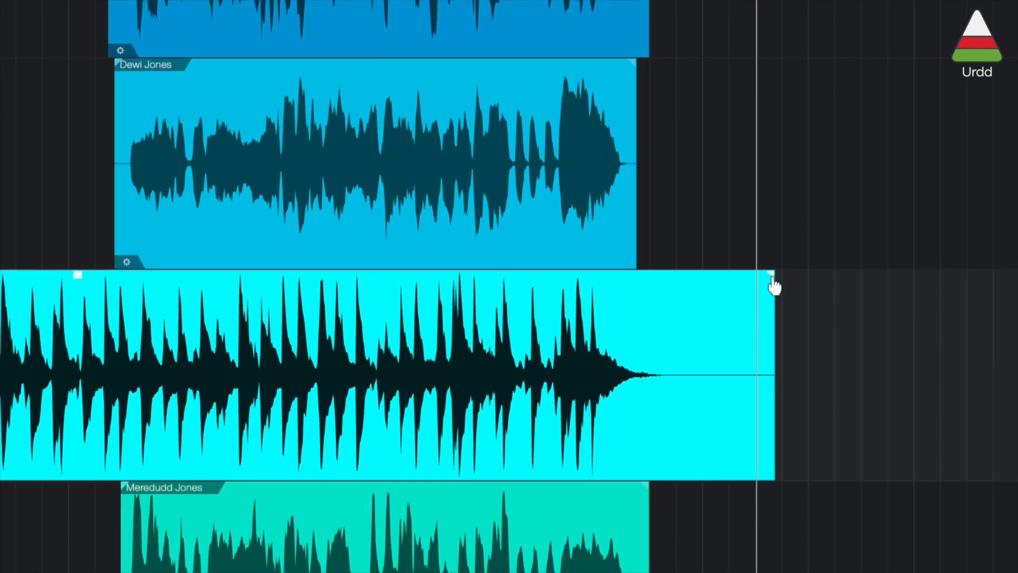
left_click_drag(772, 277, 652, 284)
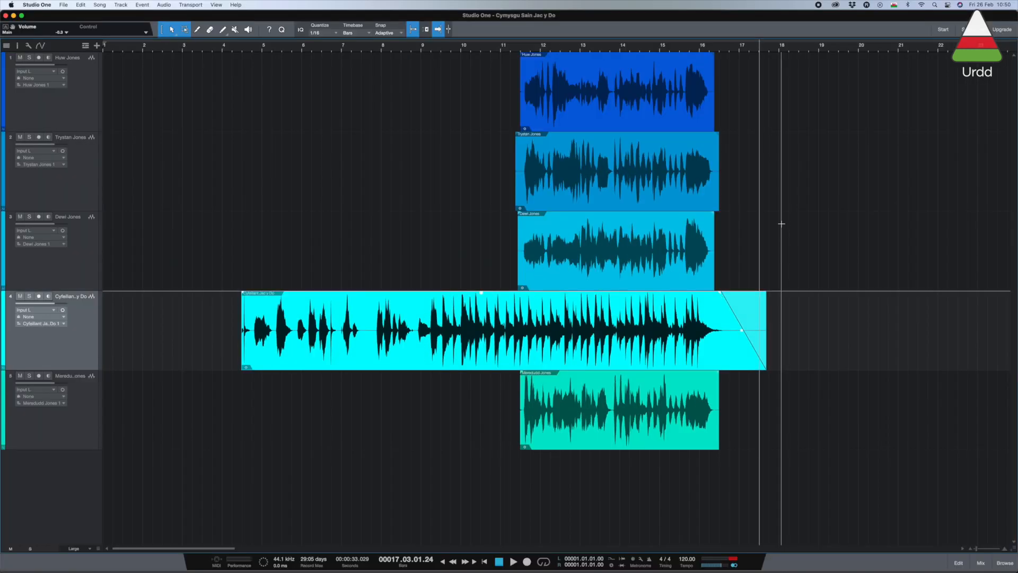
Step: Play the end of the song from the last sung phrase to check the accompaniment's fade-out
left_click(687, 49)
key("space")
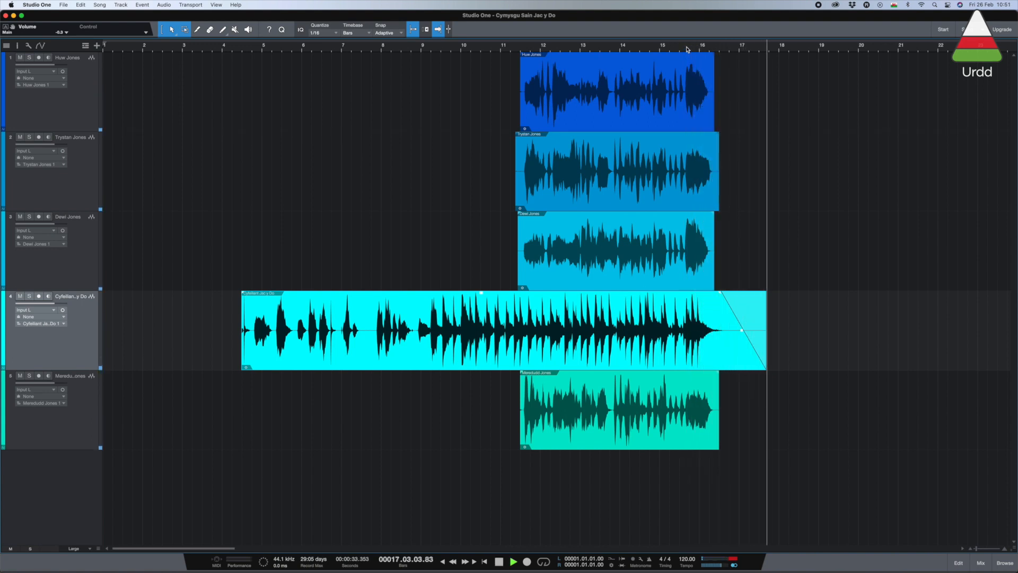
key("space")
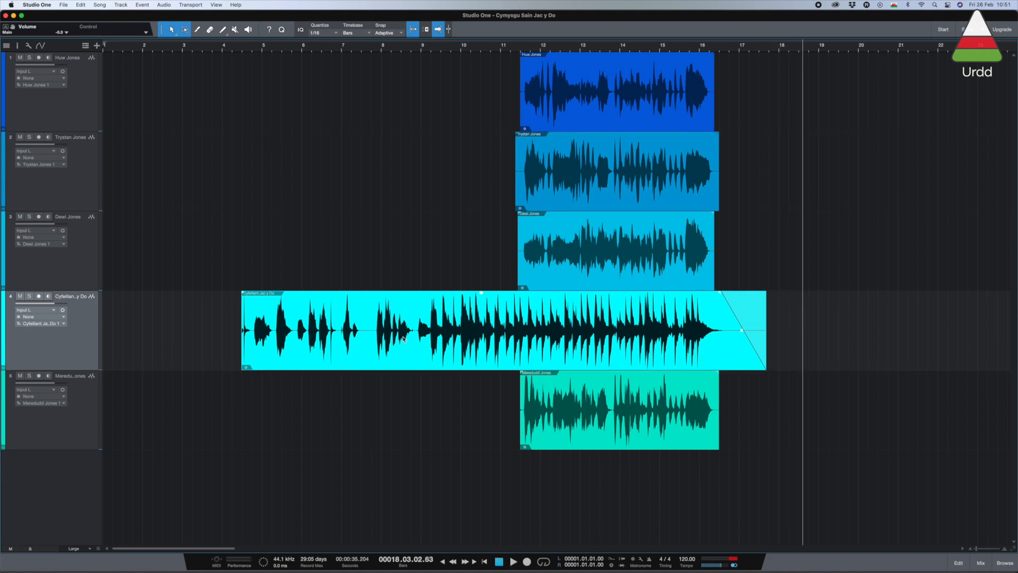
Step: Trim the accompaniment's start to just before bar 9, where the introduction begins, and play the trimmed song through
left_click(328, 50)
key("space")
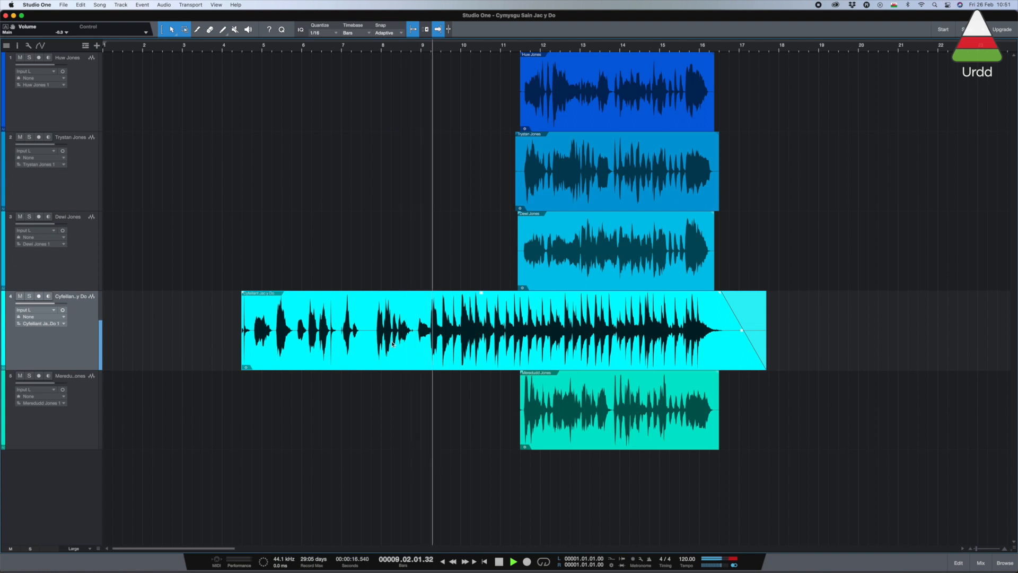
key("space")
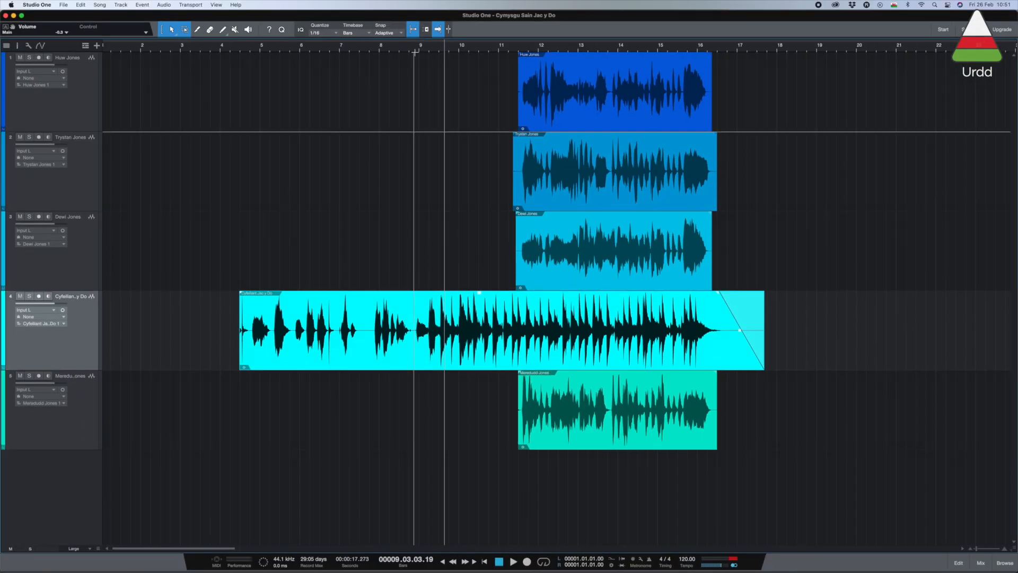
left_click(399, 50)
key("space")
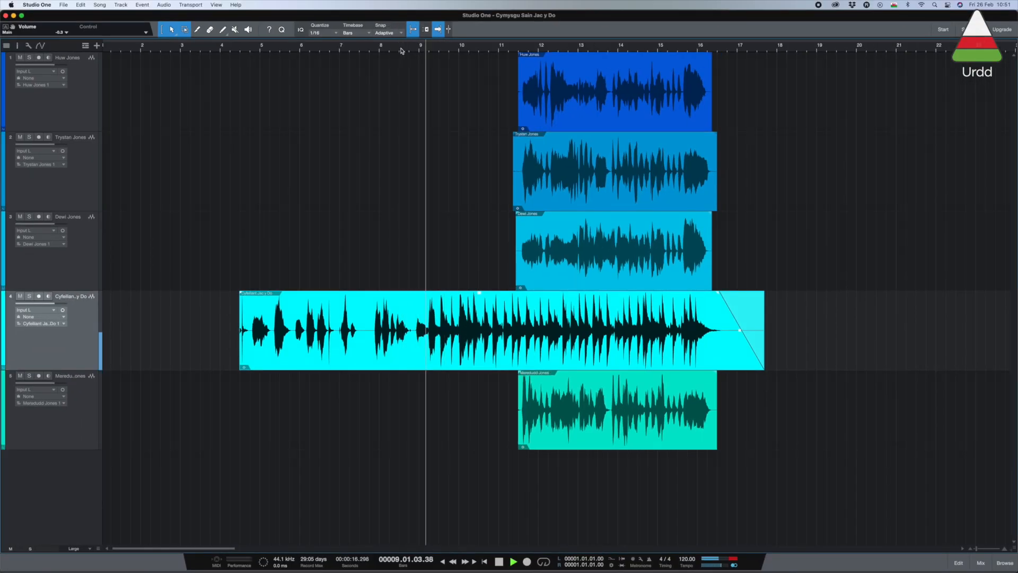
key("space")
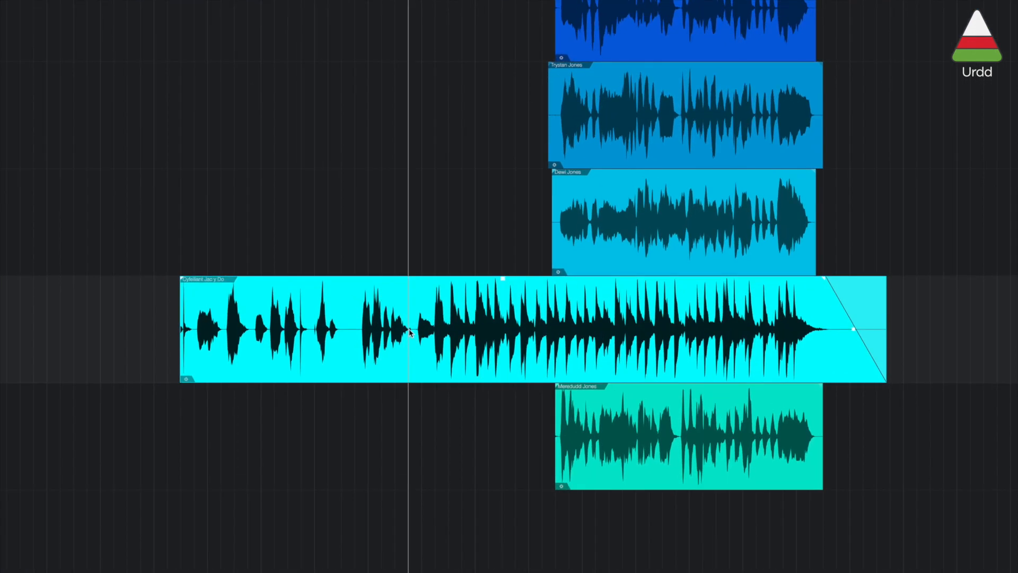
left_click_drag(178, 369, 413, 367)
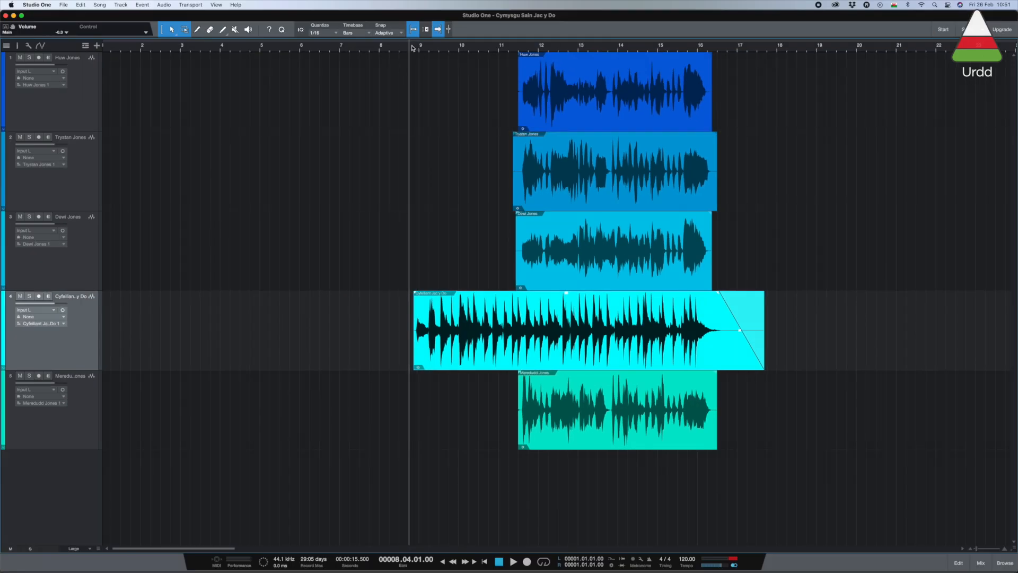
key("space")
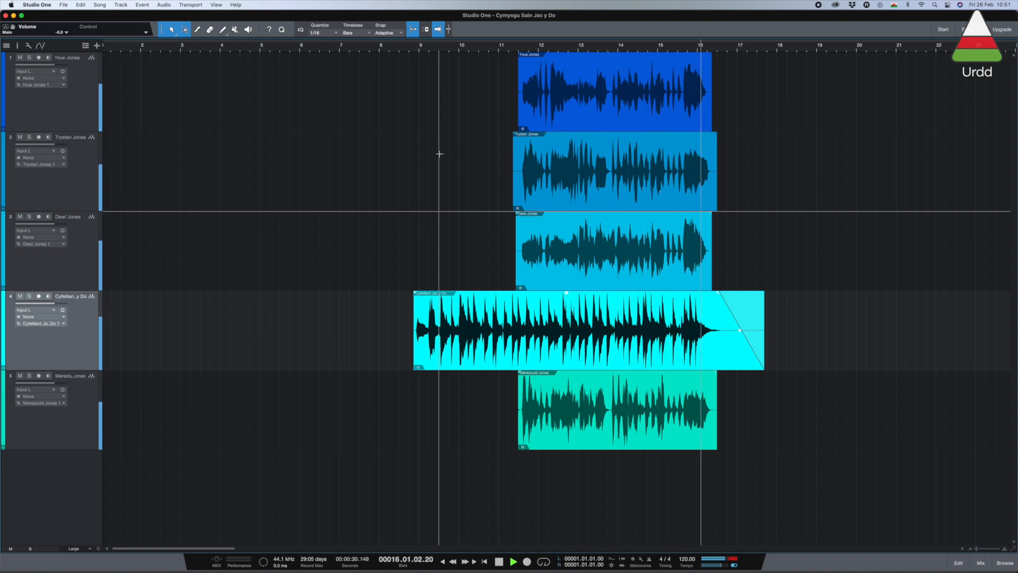
key("space")
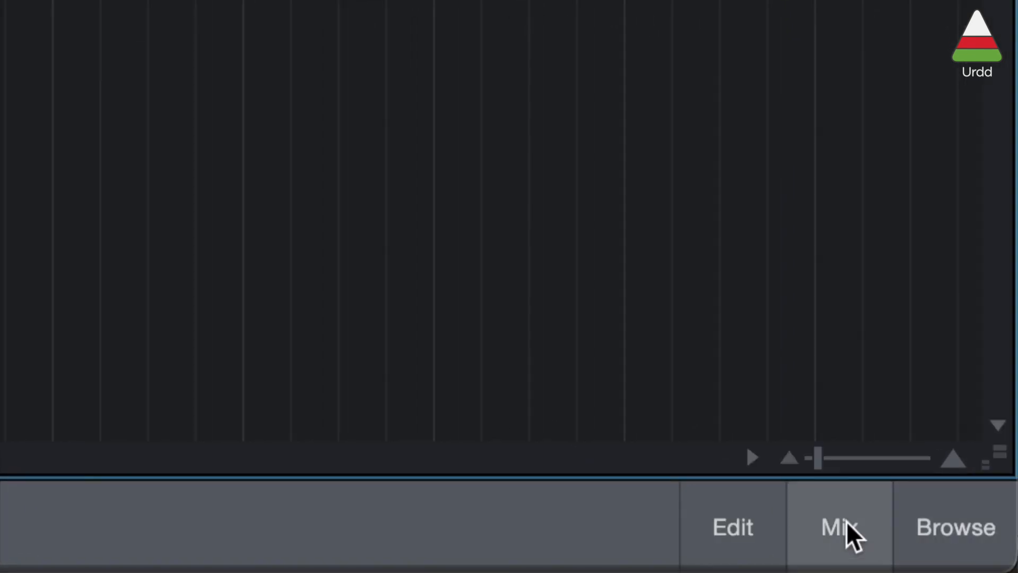
Step: Show the mixer and set track 1's fader to +0.7 dB and the main output's fader to +0.2 dB
left_click(847, 522)
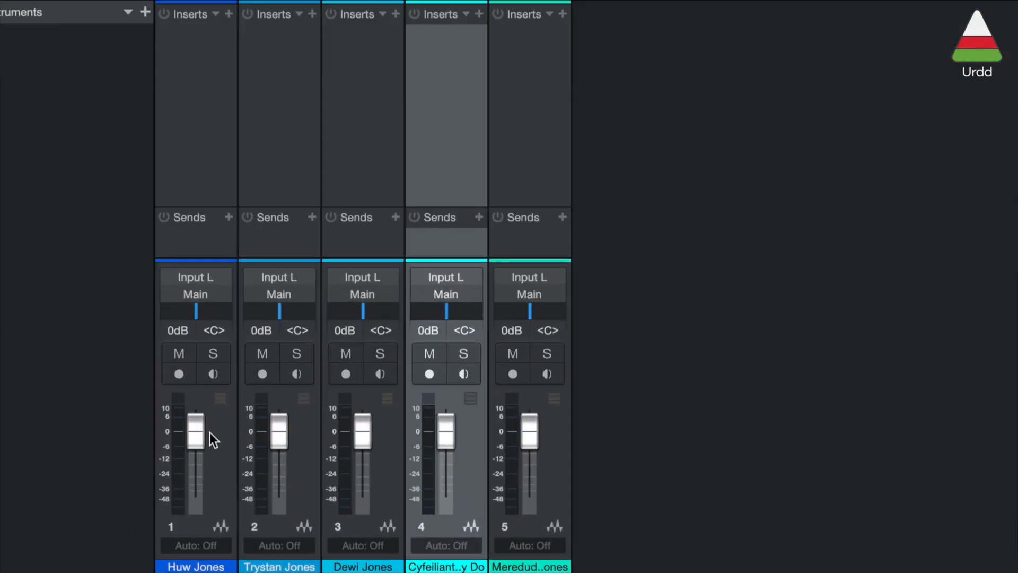
left_click_drag(199, 434, 198, 465)
left_click_drag(205, 426, 204, 432)
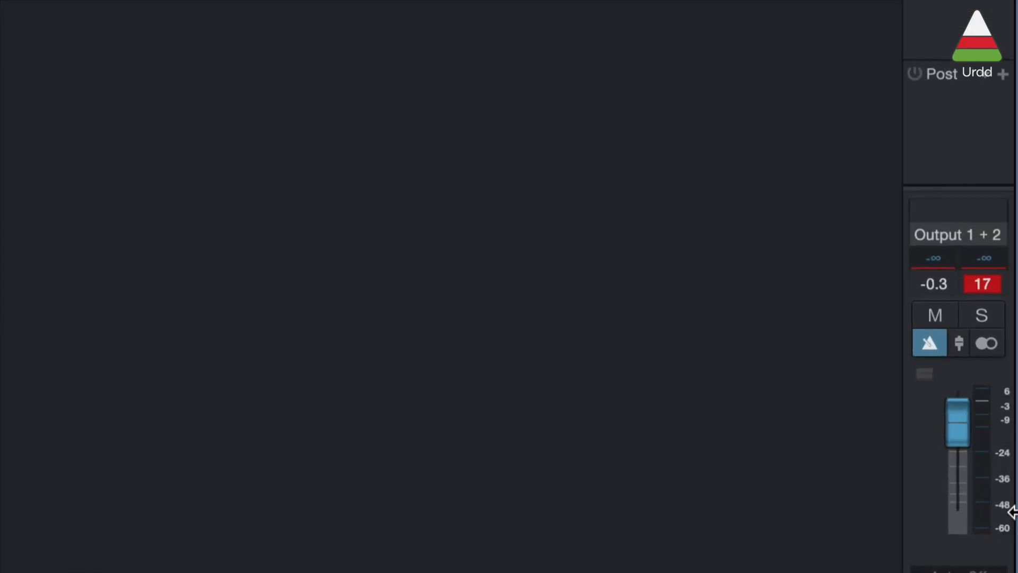
left_click_drag(959, 499, 955, 430)
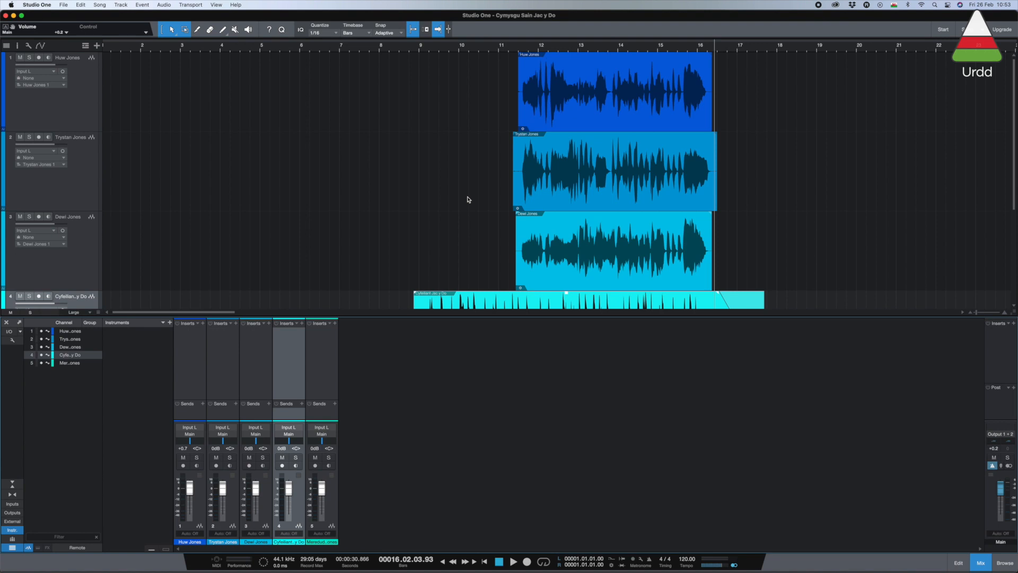
Step: Reduce the track height to Medium and enlarge the mixer with its inserts hidden to give long channel faders
key("shift+w")
key("shift+w")
key("shift+w")
key("shift+w")
key("shift+w")
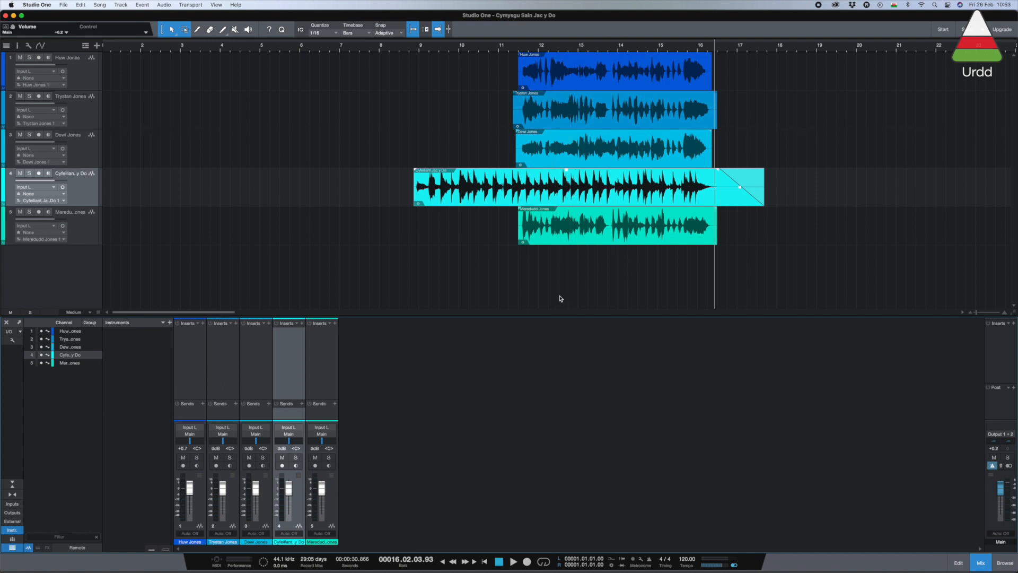
left_click_drag(516, 317, 516, 257)
left_click(13, 485)
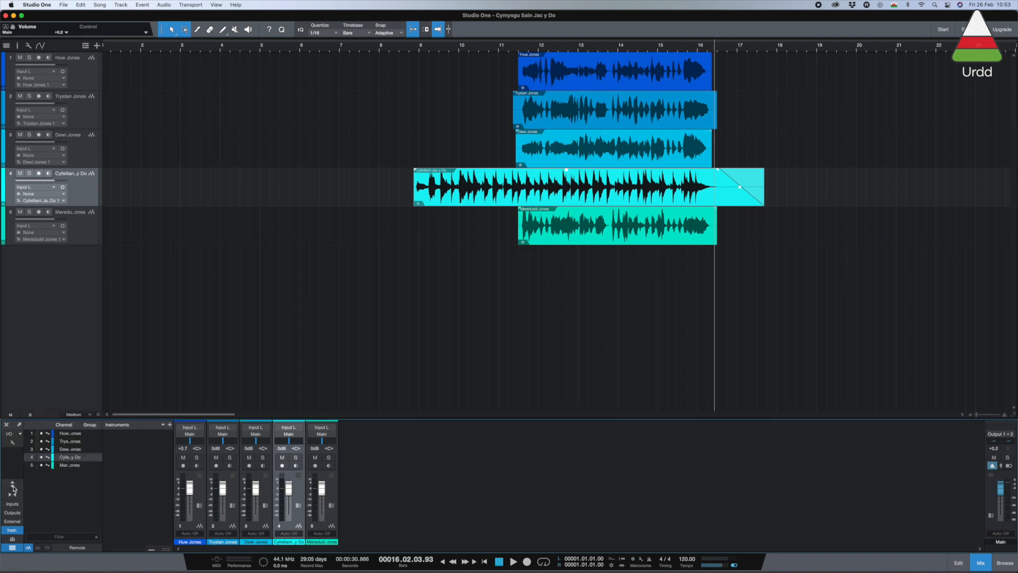
left_click_drag(275, 418, 280, 274)
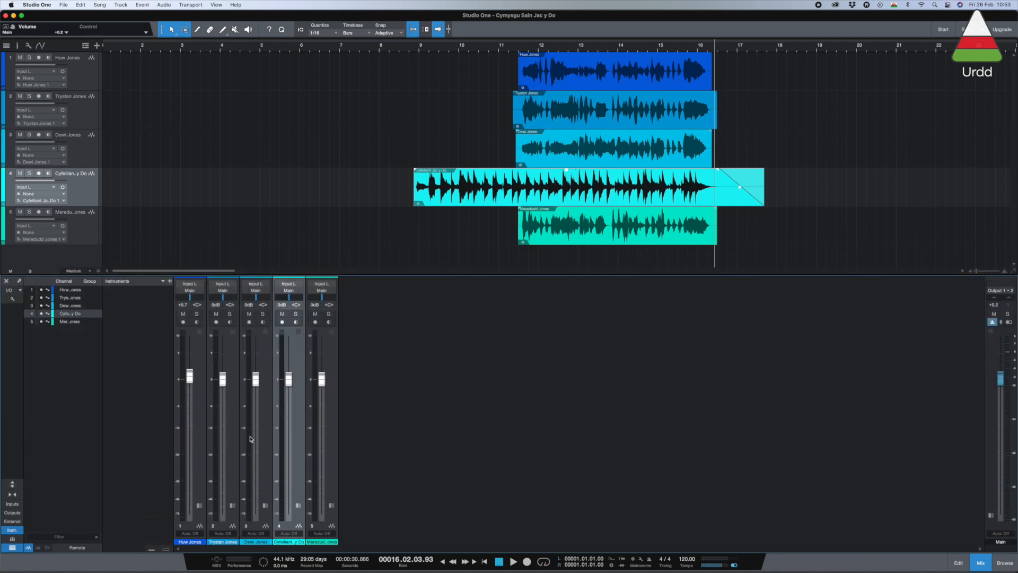
Step: Raise track 5's fader to +4.6 dB while playing the song from just before the introduction
left_click(85, 231)
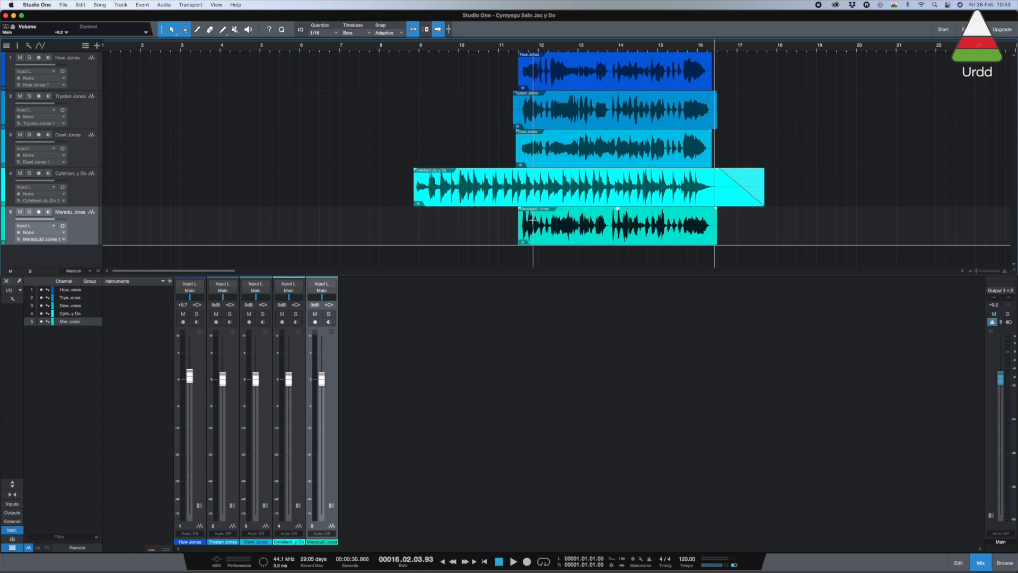
left_click(408, 50)
key("space")
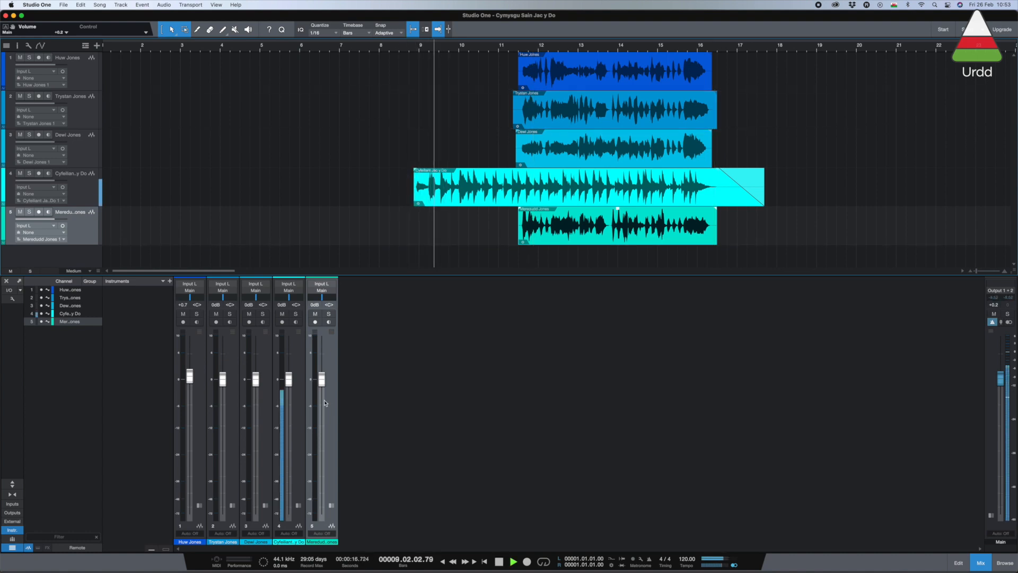
left_click_drag(321, 379, 338, 347)
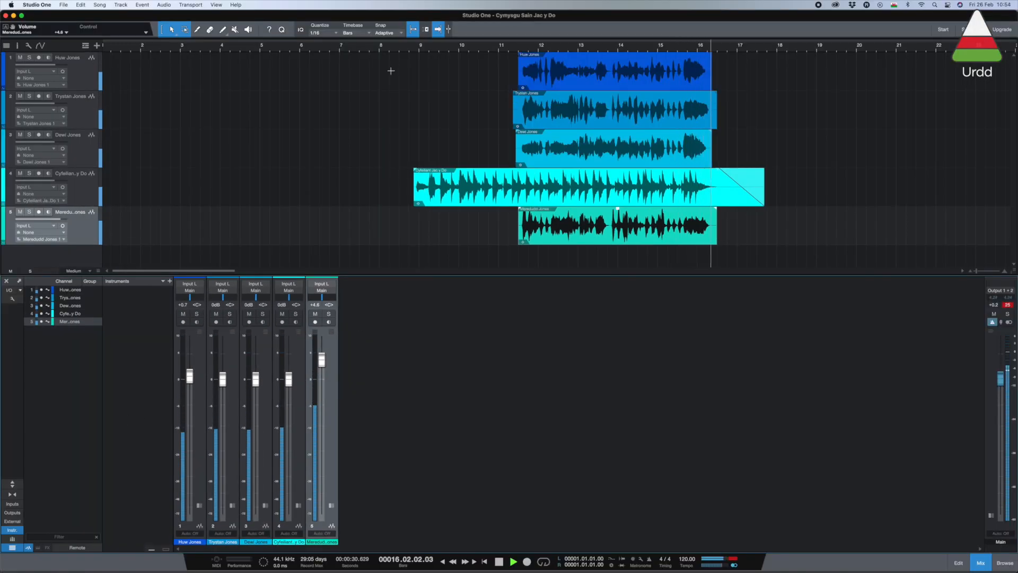
key("space")
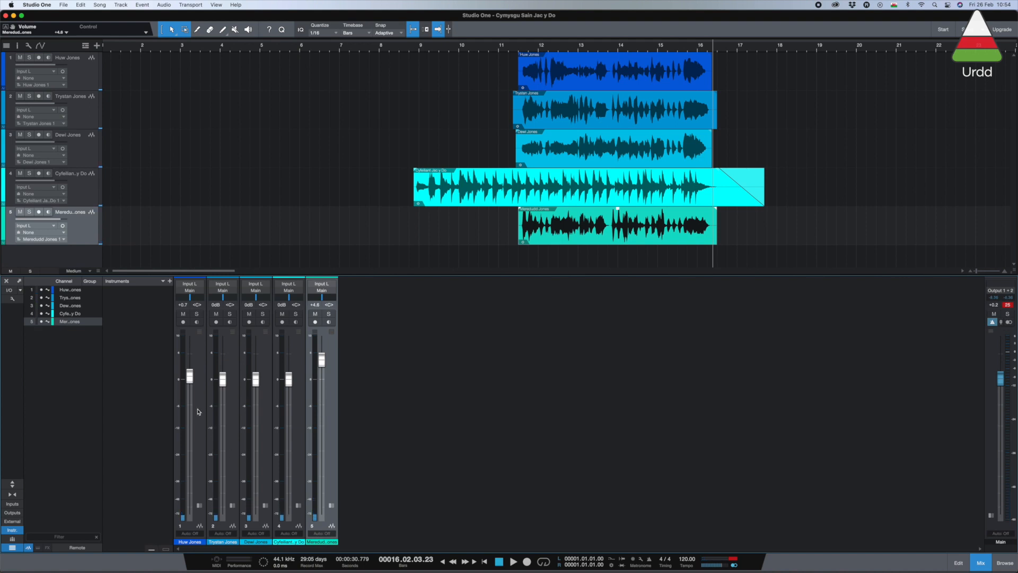
Step: Lower the faders of tracks 1, 2 and 3 to -2.9, -3.1 and -3.6 dB while playing the song
left_click(395, 50)
key("space")
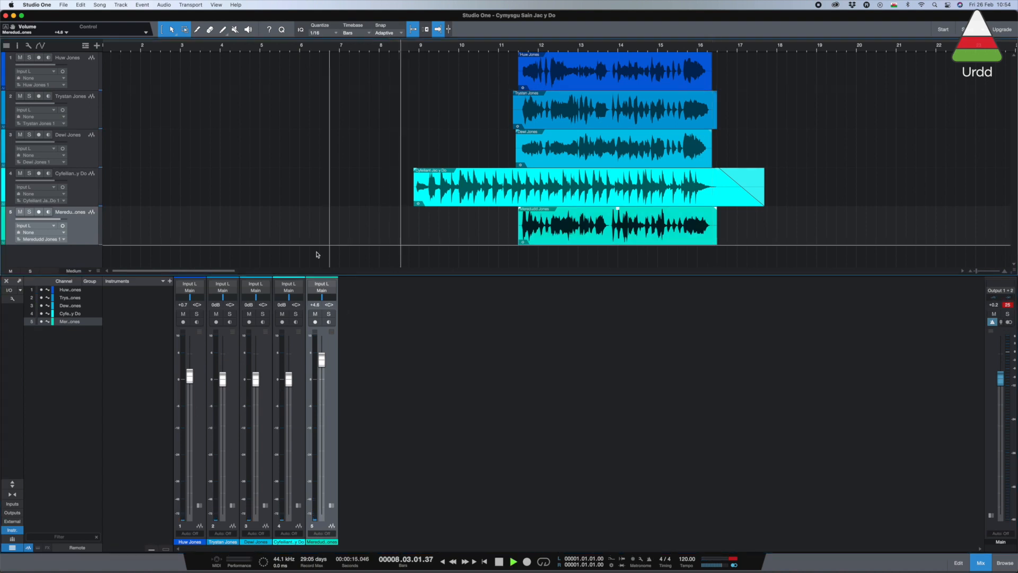
mouse_move(190, 376)
left_mouse_down()
mouse_move(256, 396)
mouse_move(222, 399)
mouse_move(220, 415)
mouse_move(192, 315)
mouse_move(190, 391)
left_mouse_up()
left_click(222, 391)
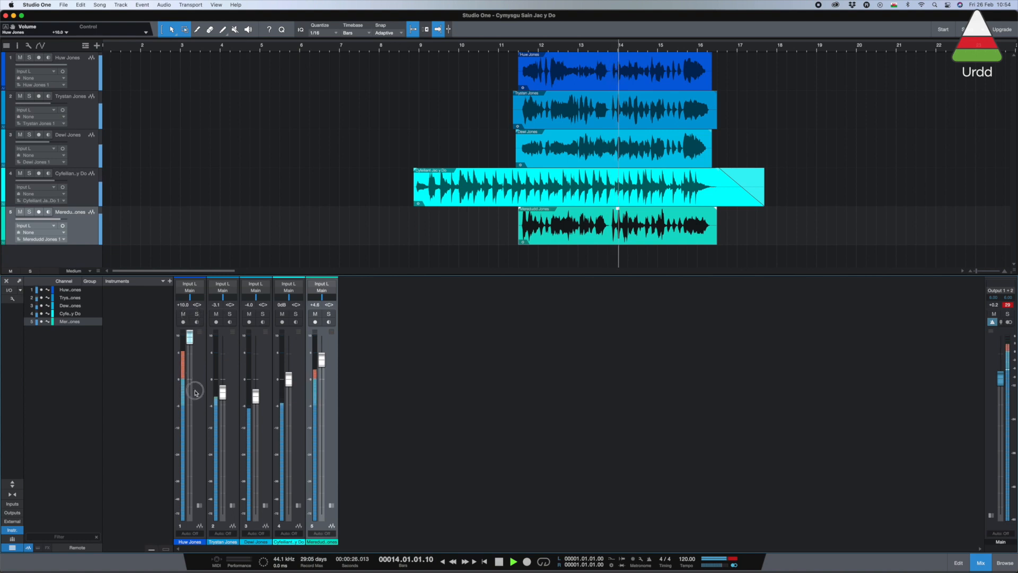
mouse_move(256, 395)
left_mouse_down()
mouse_move(255, 351)
mouse_move(253, 395)
left_mouse_up()
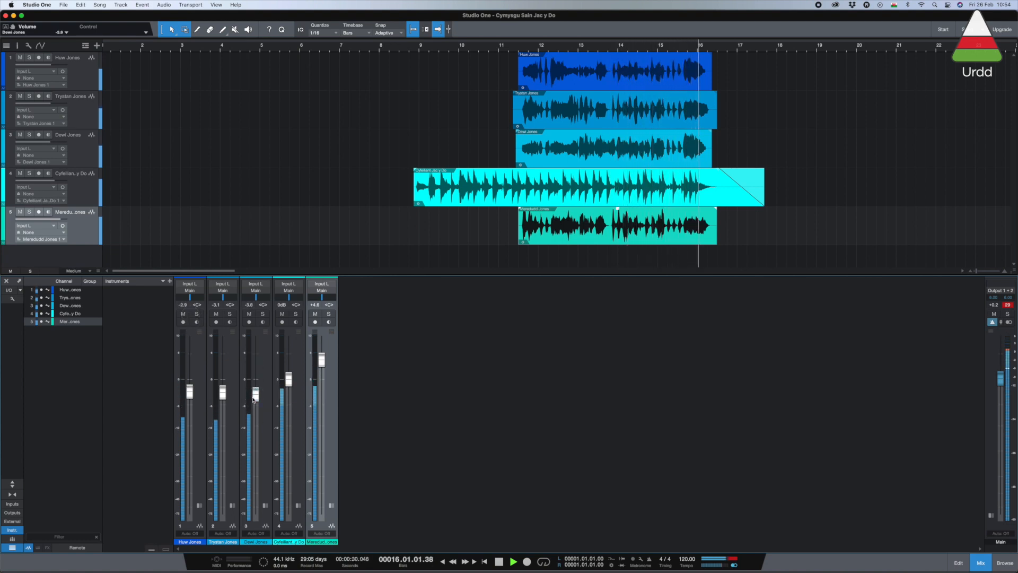
key("space")
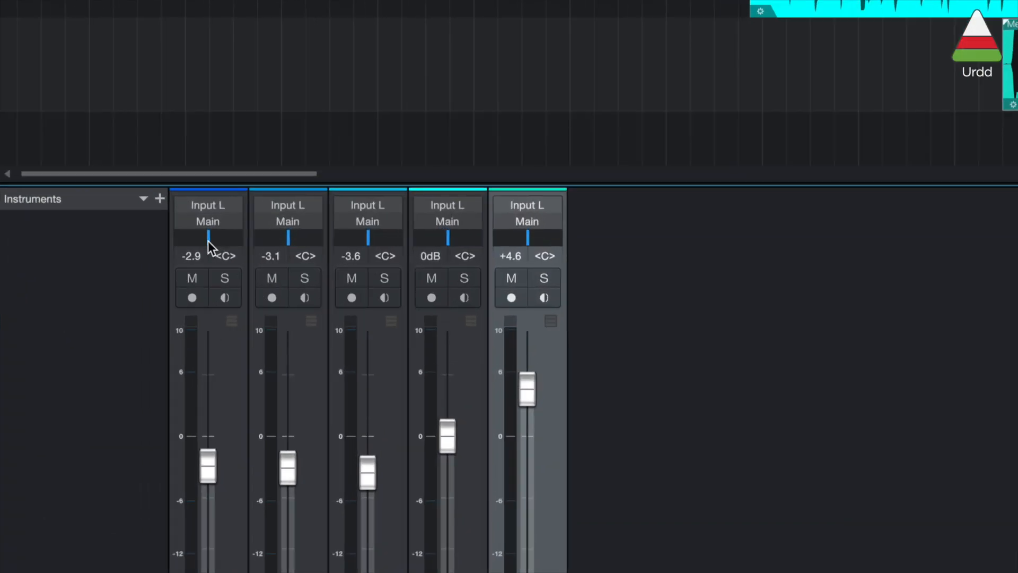
Step: Pan track 1 to L97, track 2 fully right, track 3 to L30 and the accompaniment to R32
left_click_drag(208, 241, 174, 242)
left_click_drag(285, 240, 356, 240)
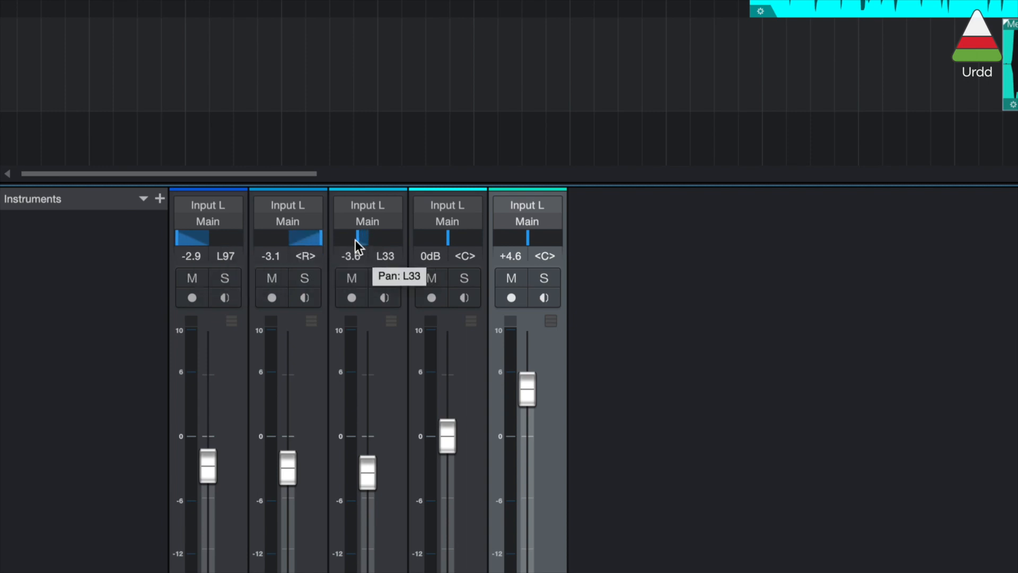
left_click_drag(450, 241, 460, 240)
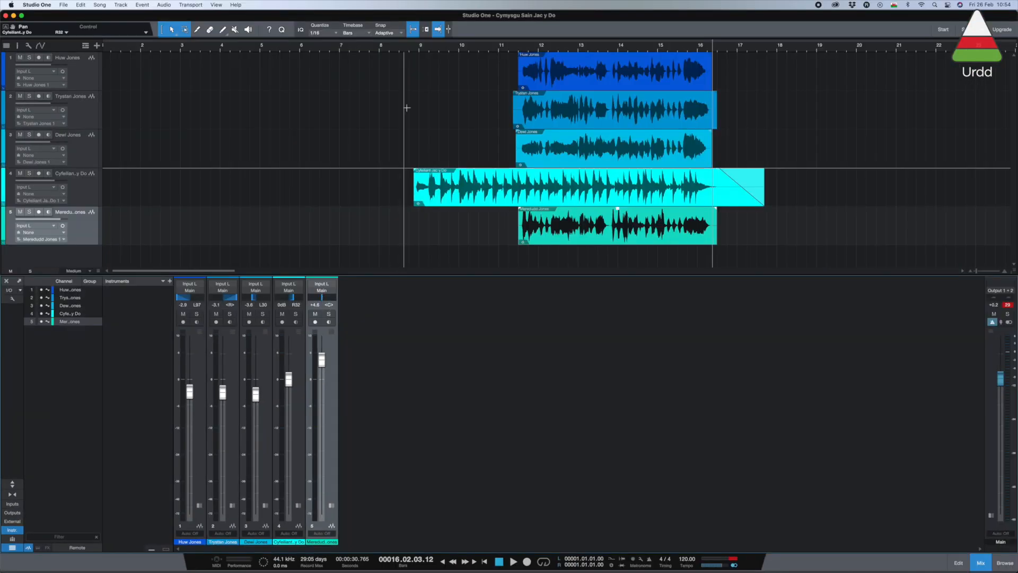
Step: Play the panned mix from before the introduction to the end and lower track 5's fader to +4.0 dB
left_click(395, 50)
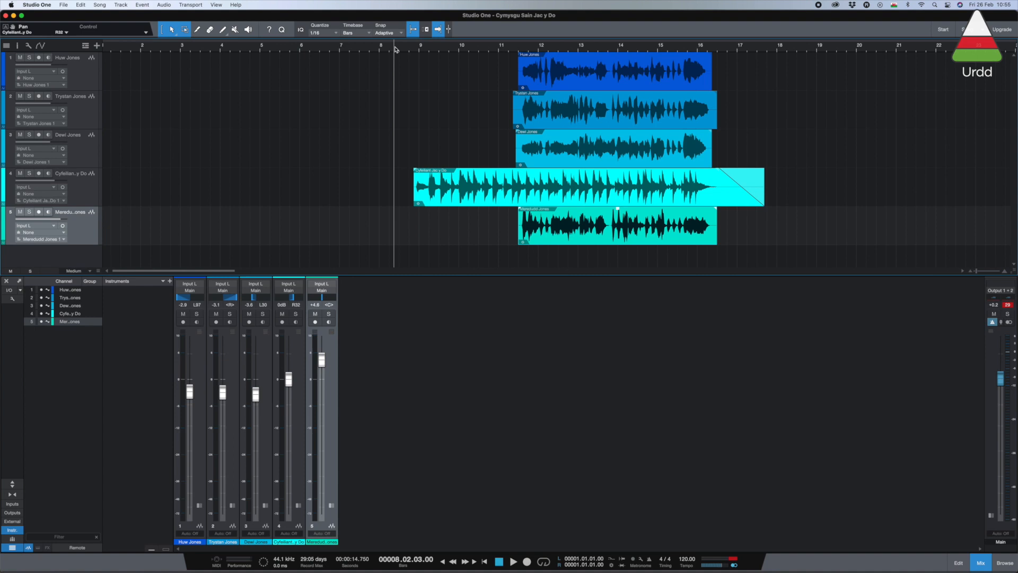
key("space")
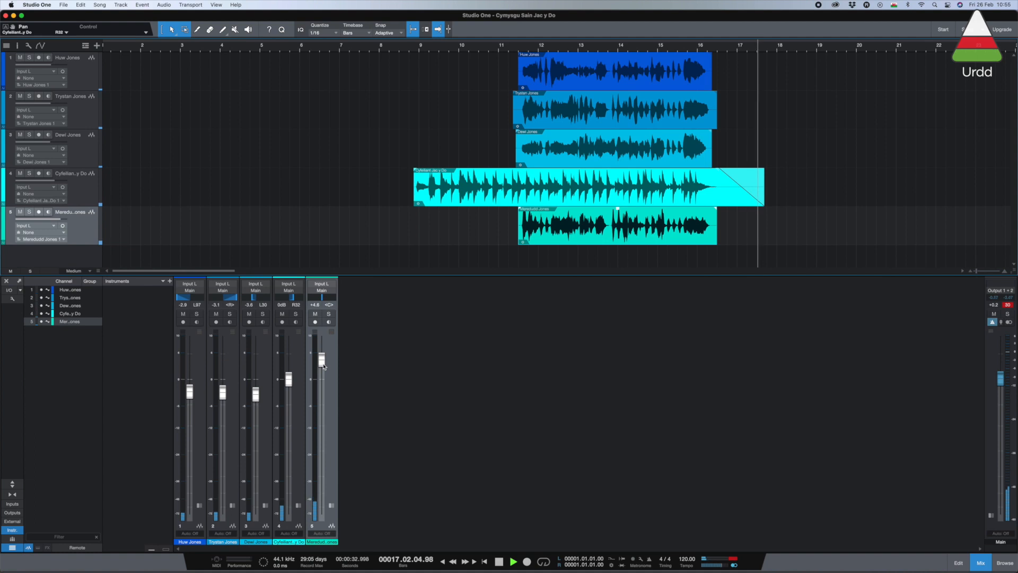
key("space")
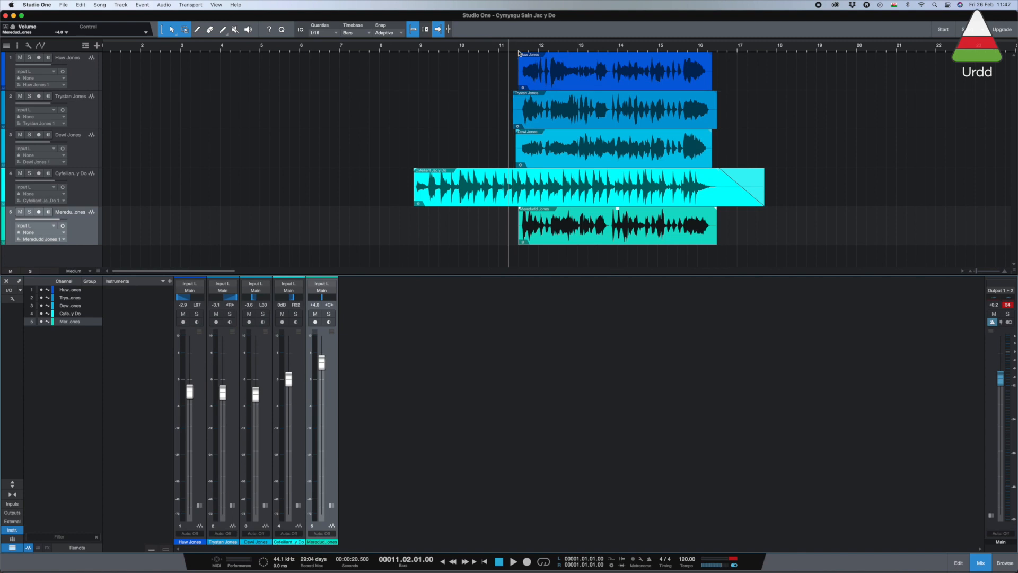
Step: Lower the faders of tracks 1 to 5 to -4.0, -4.4, -4.2, -0.9 and +2.8 dB respectively
key("space")
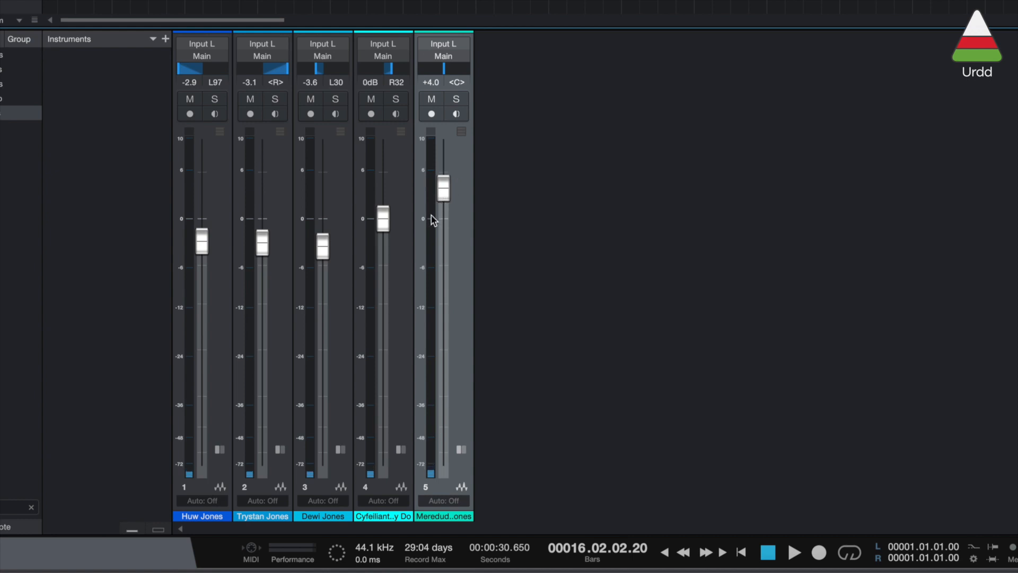
left_click_drag(446, 189, 445, 197)
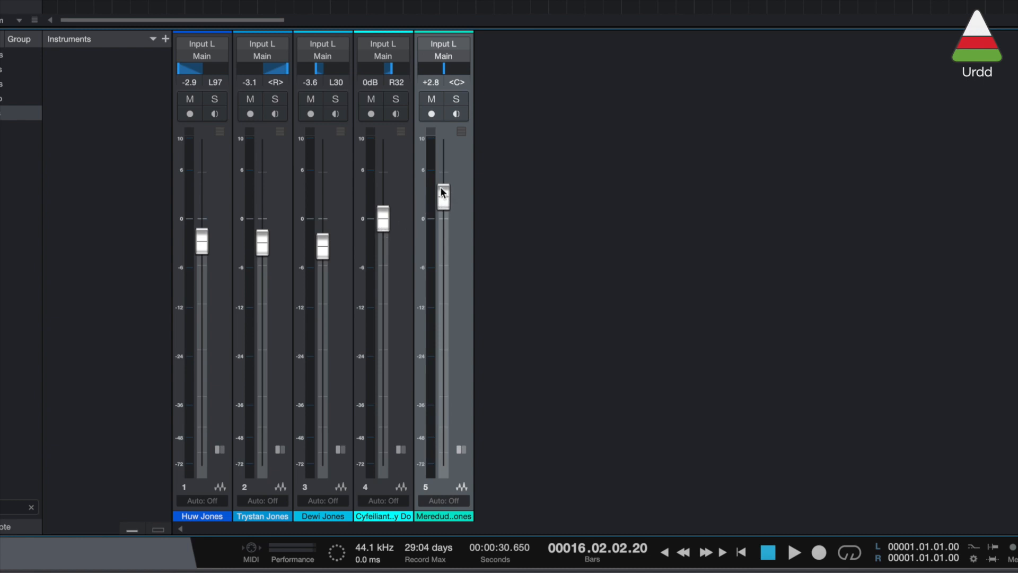
left_click_drag(382, 220, 381, 228)
left_click_drag(264, 246, 265, 258)
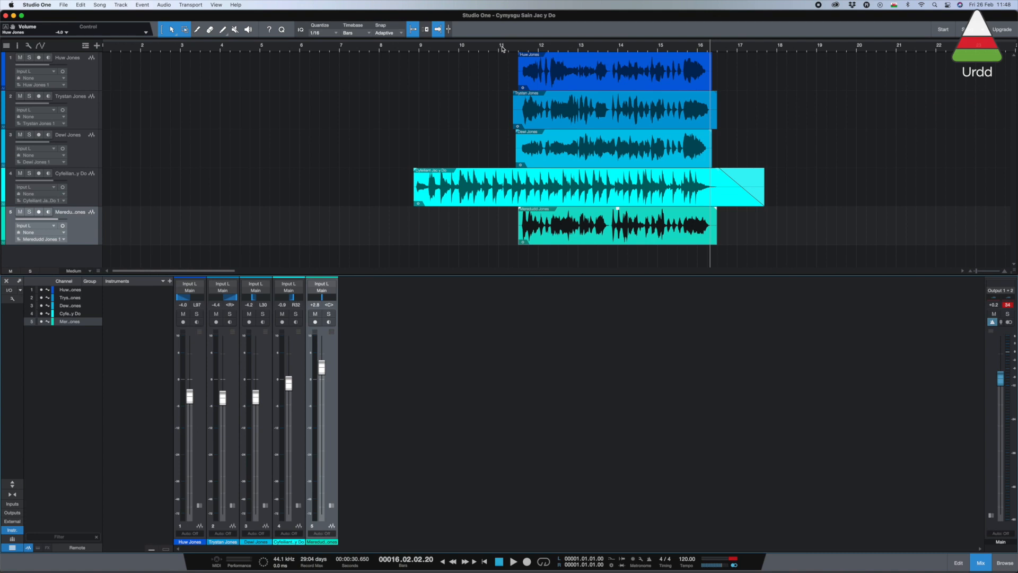
Step: Play the rebalanced mix from just before the singing starts to its end and check the channel and Main output levels
left_click(497, 49)
key("space")
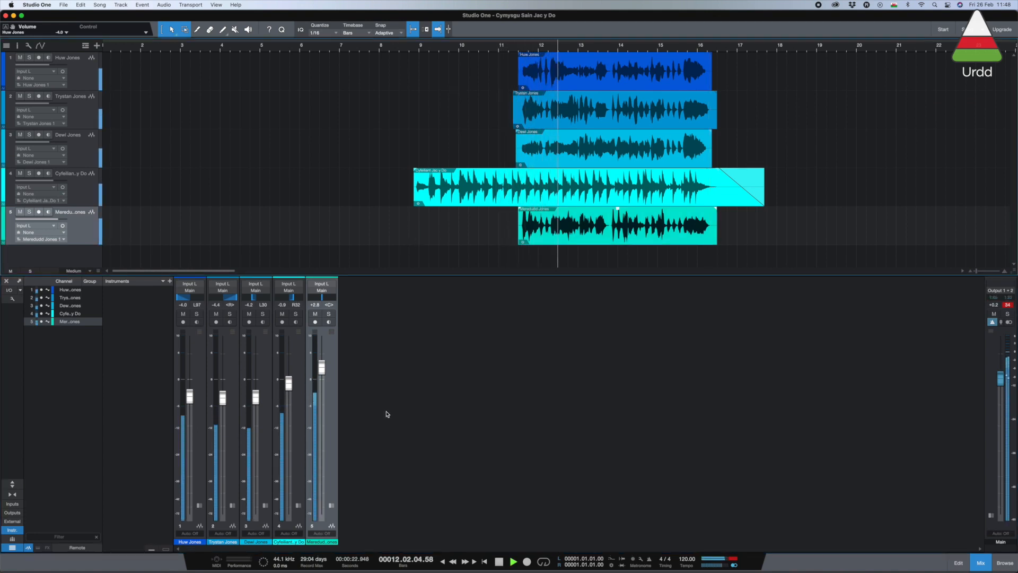
mouse_move(313, 390)
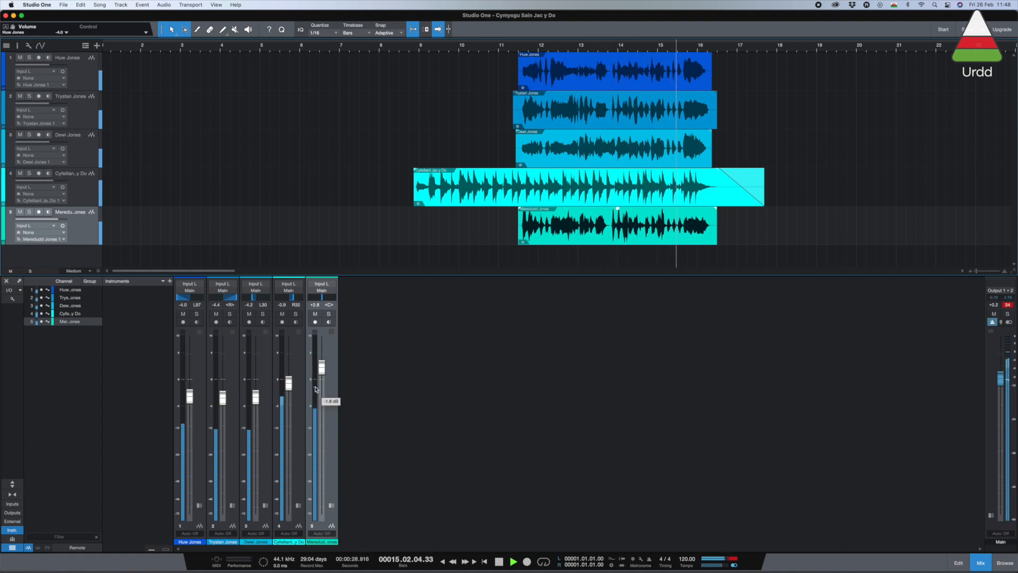
key("space")
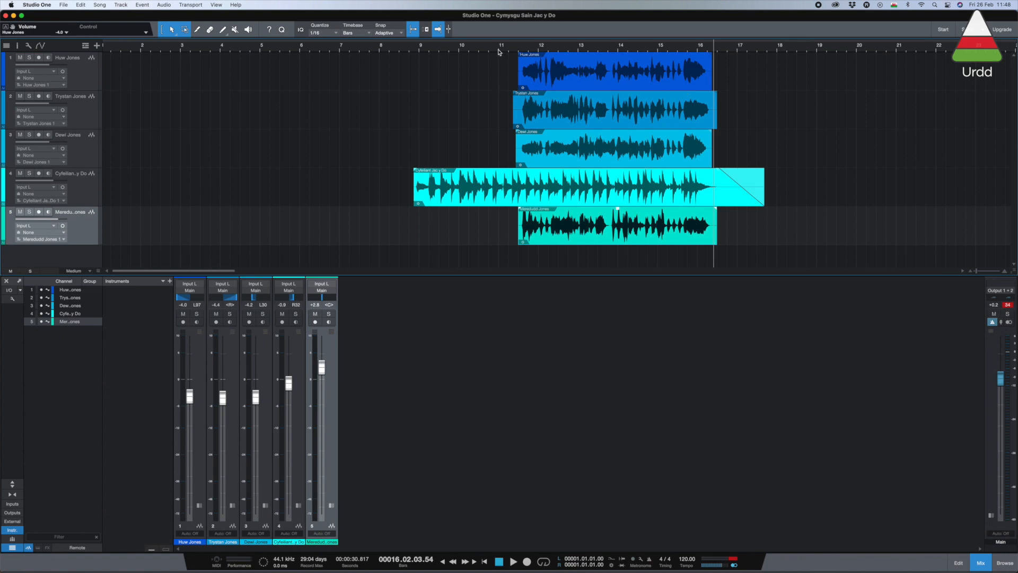
Step: Replay the song and lower the Main output fader in stages to -2.4, -3.4 and -3.9 dB
left_click(498, 47)
key("space")
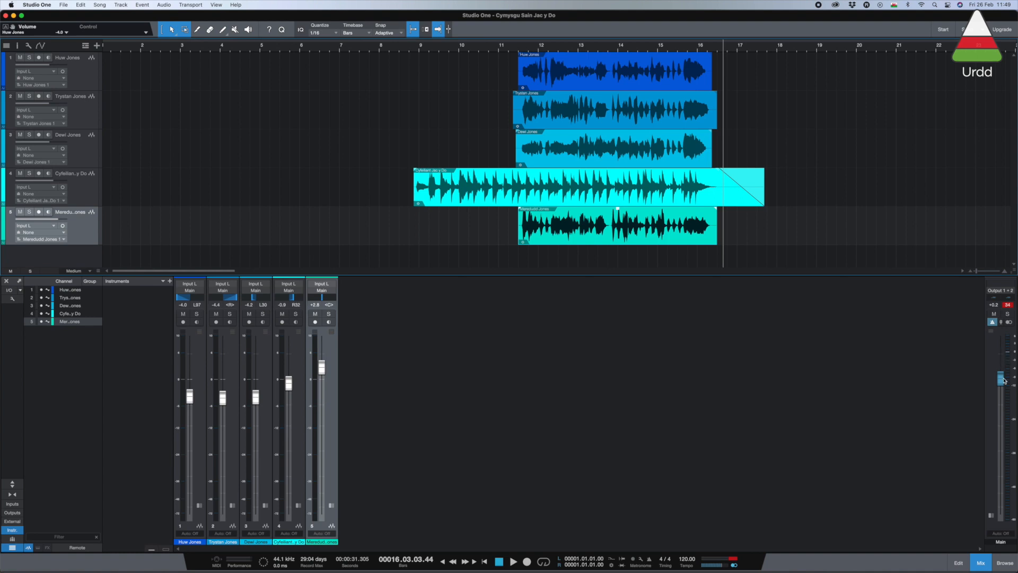
left_click_drag(1002, 385, 1003, 395)
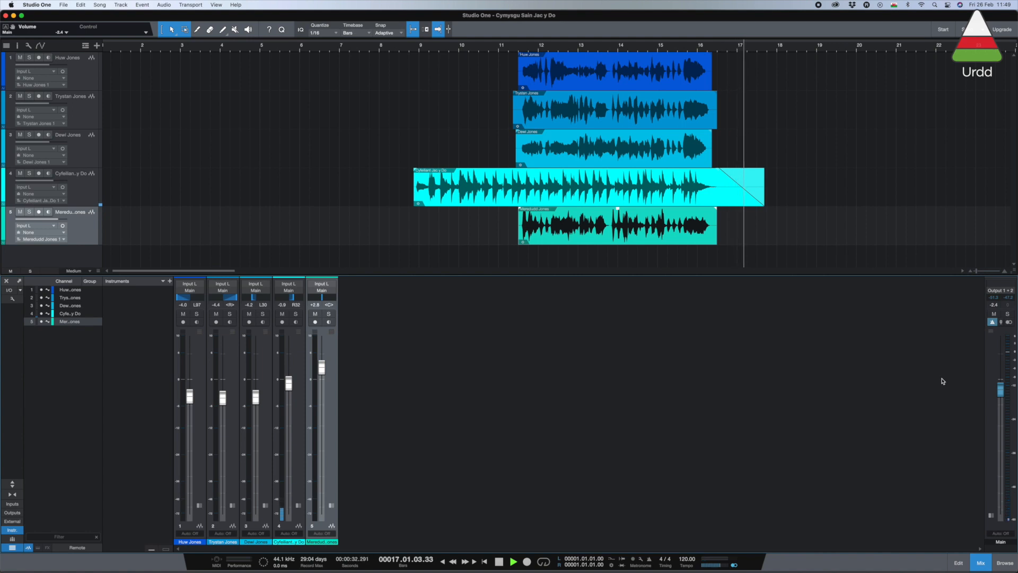
left_click(516, 49)
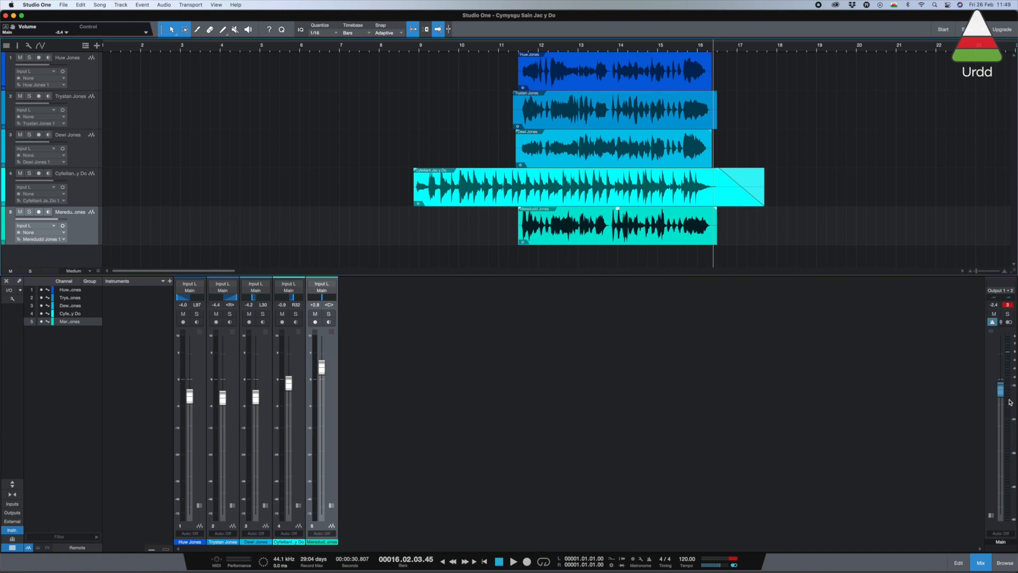
left_click_drag(1005, 396, 1003, 396)
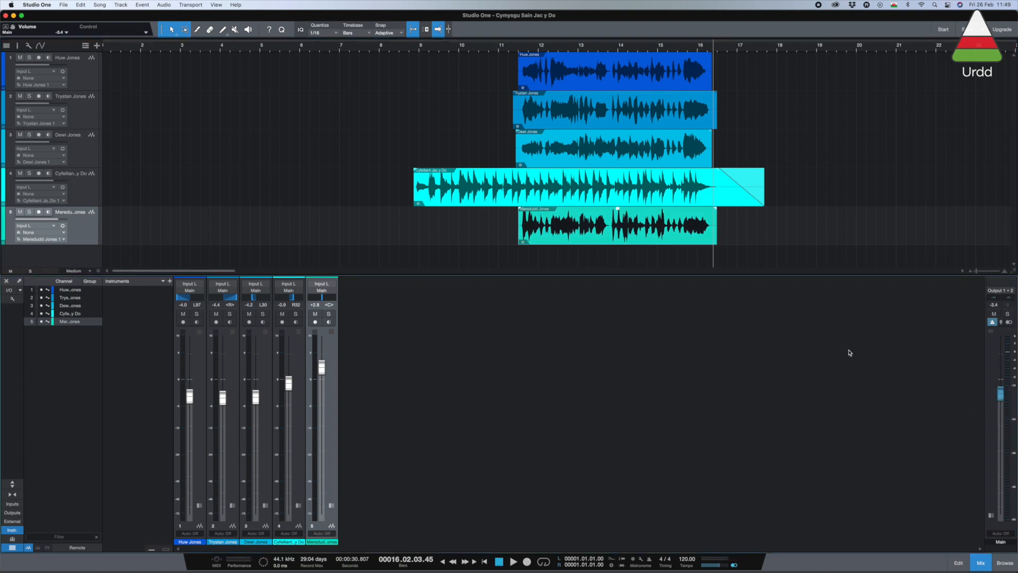
left_click(414, 49)
key("space")
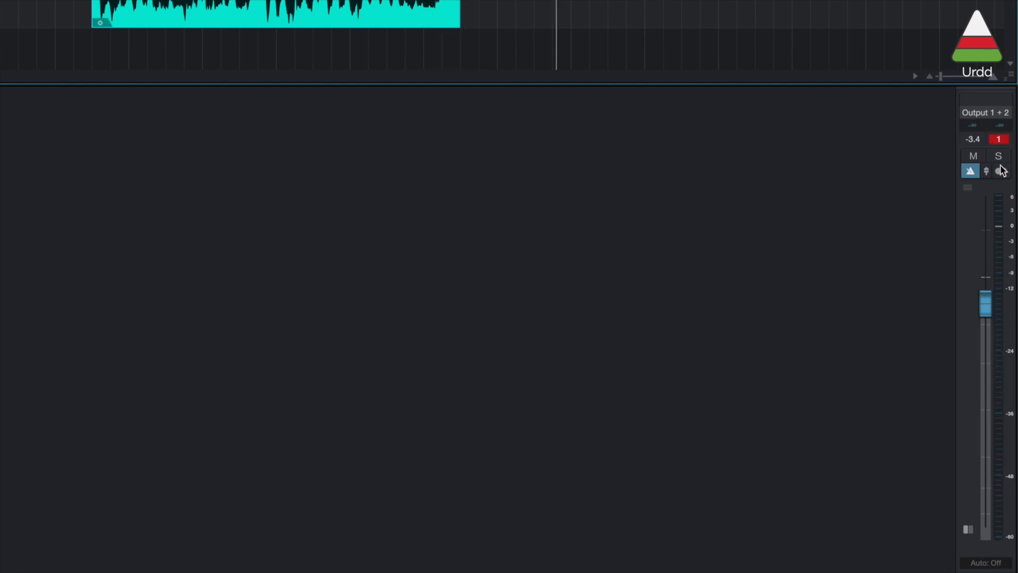
left_click_drag(989, 310, 990, 312)
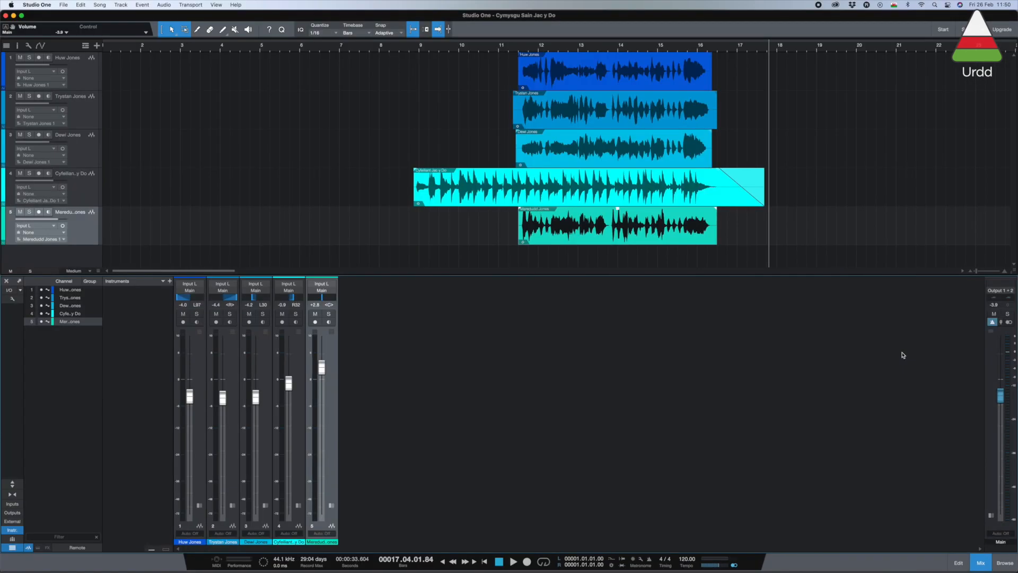
Step: Play the mix from the start of the singing to the end and check the Main output for clipping
left_click(517, 51)
key("space")
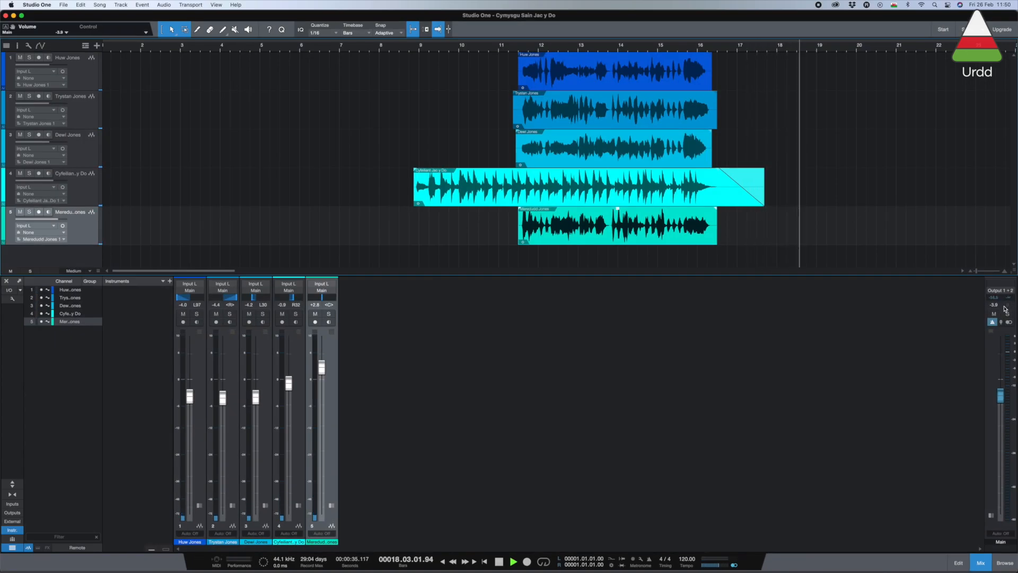
key("space")
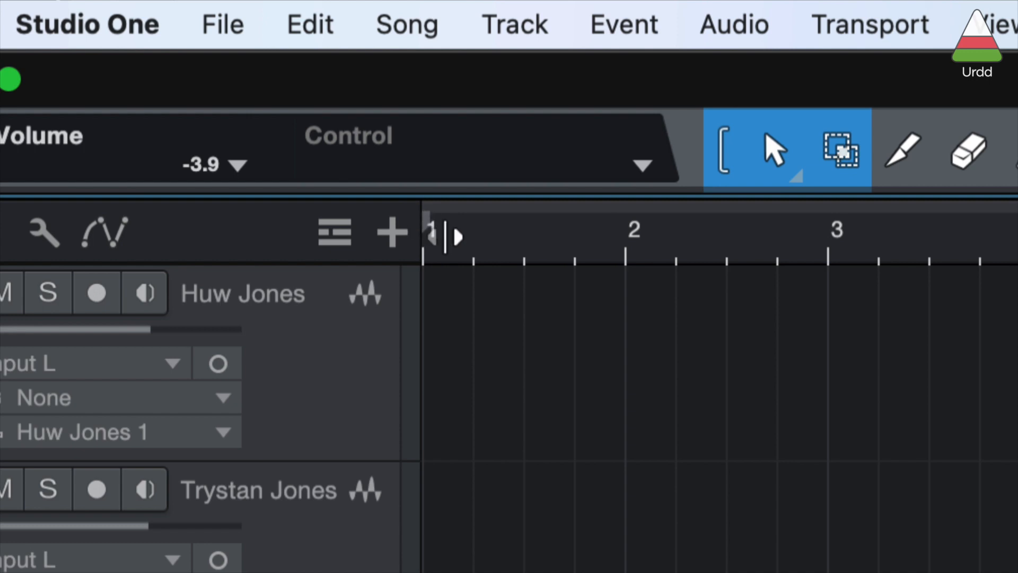
Step: Set the loop range from 8.03.04.00, just before the accompaniment starts, to 17.04.04.00, just after it ends
left_click_drag(432, 225, 785, 253)
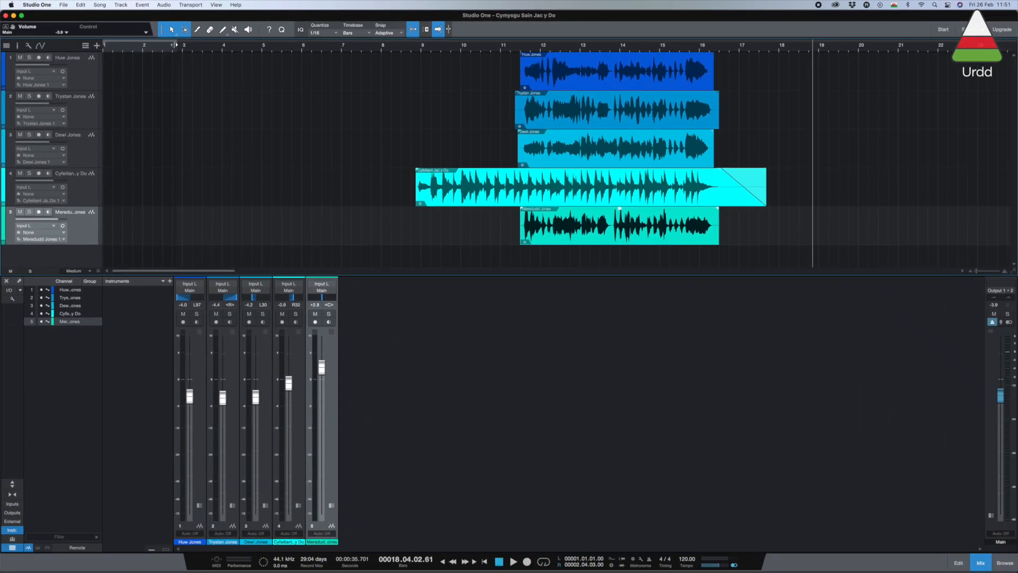
left_click_drag(176, 45, 765, 78)
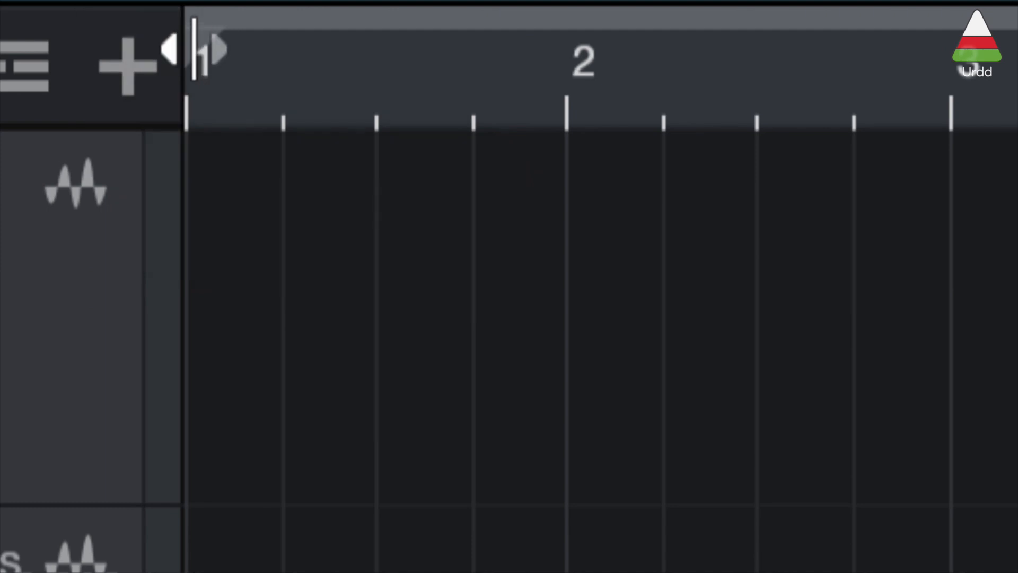
left_click_drag(194, 50, 675, 96)
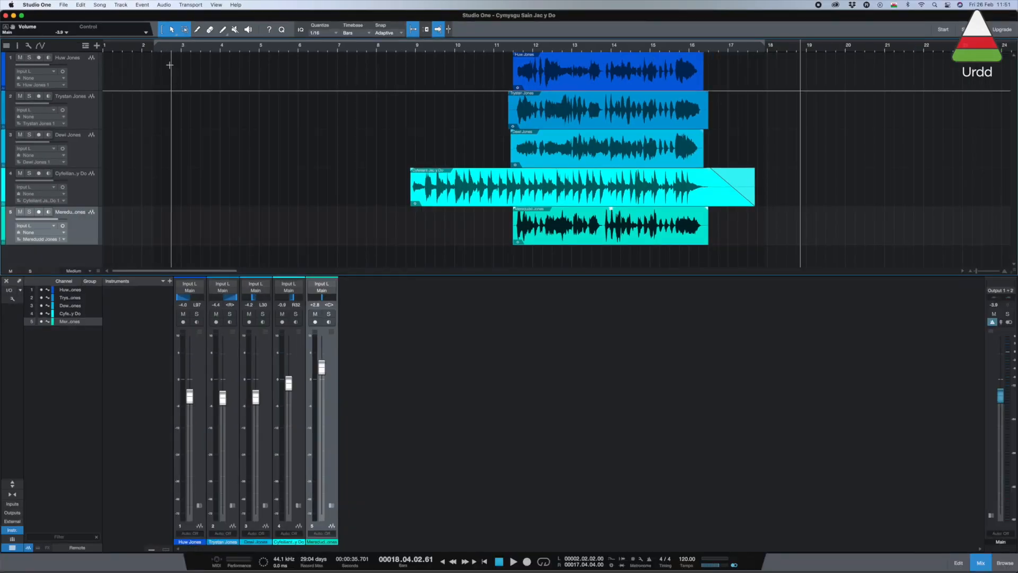
left_click_drag(155, 46, 404, 70)
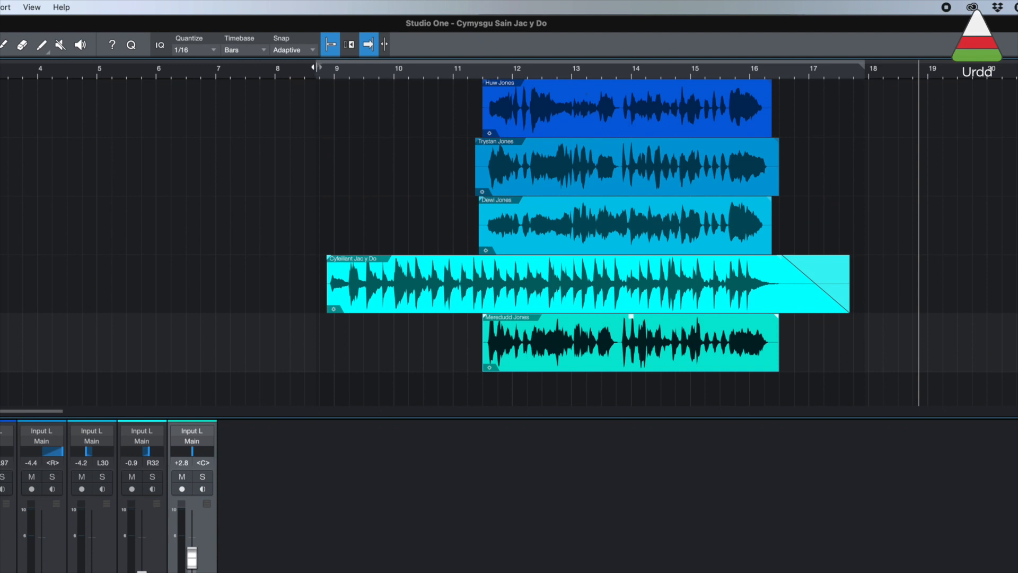
mouse_move(315, 68)
left_mouse_down()
mouse_move(299, 68)
mouse_move(322, 68)
left_mouse_up()
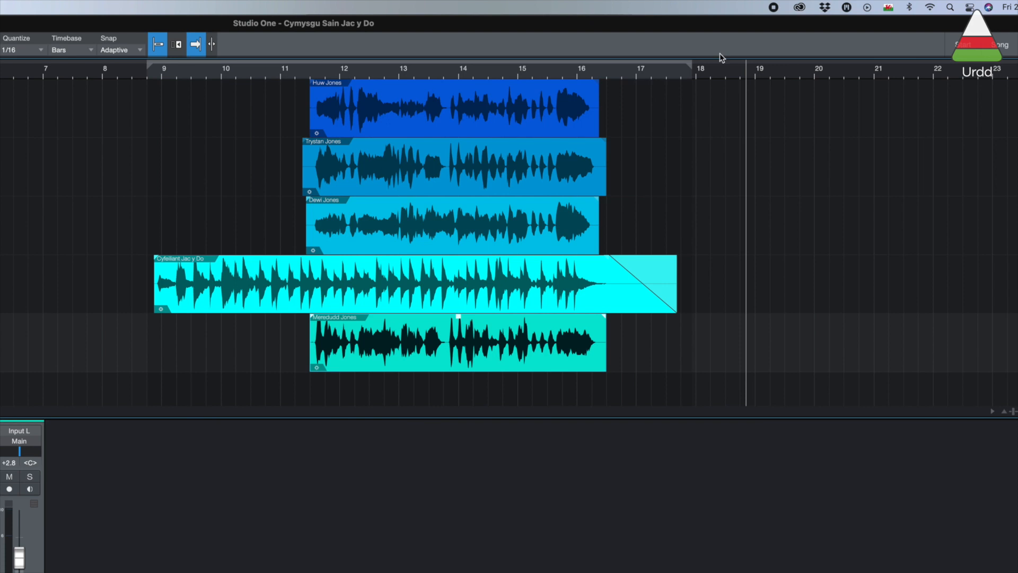
left_click_drag(691, 64, 694, 66)
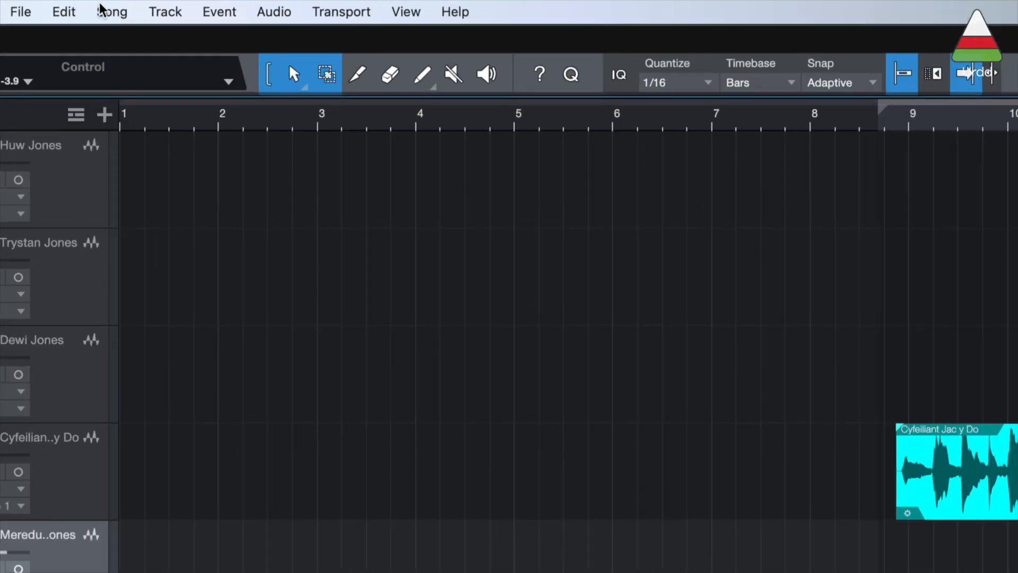
Step: Export the loop range as a 16-bit, 44.1 kHz wave mixdown named Sain Jac y Do and preview the exported file
left_click(99, 5)
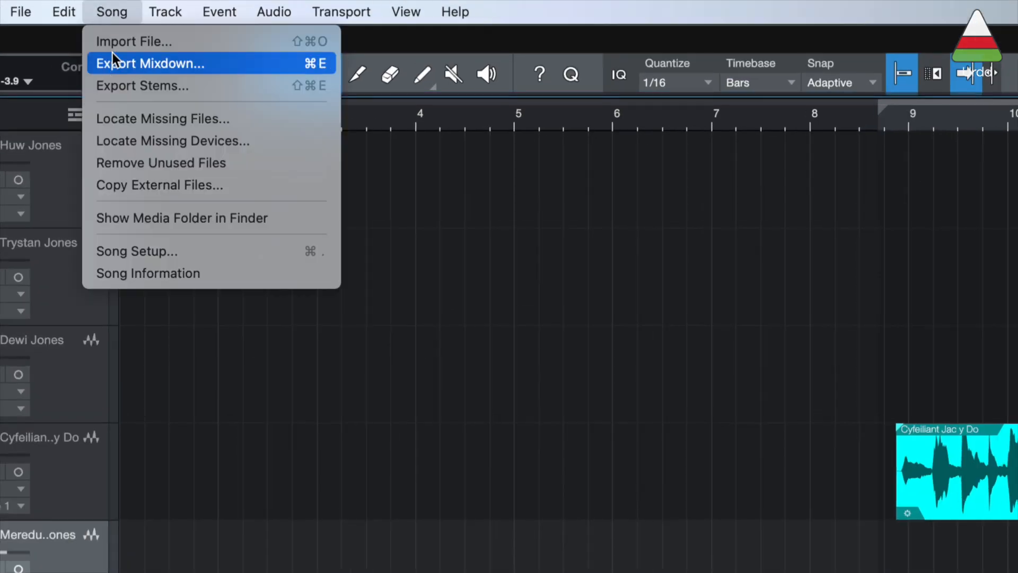
left_click(155, 63)
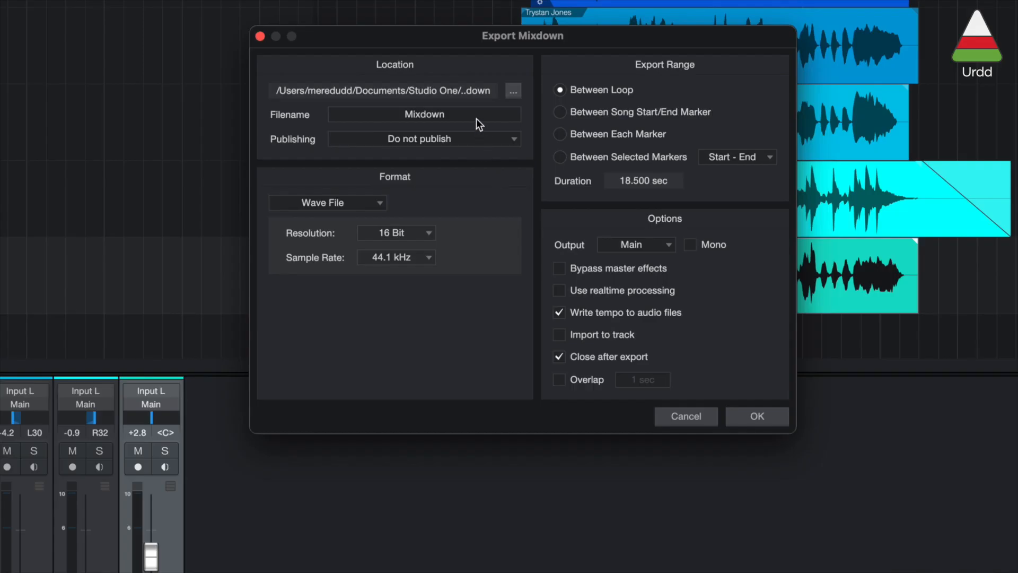
double_click(457, 113)
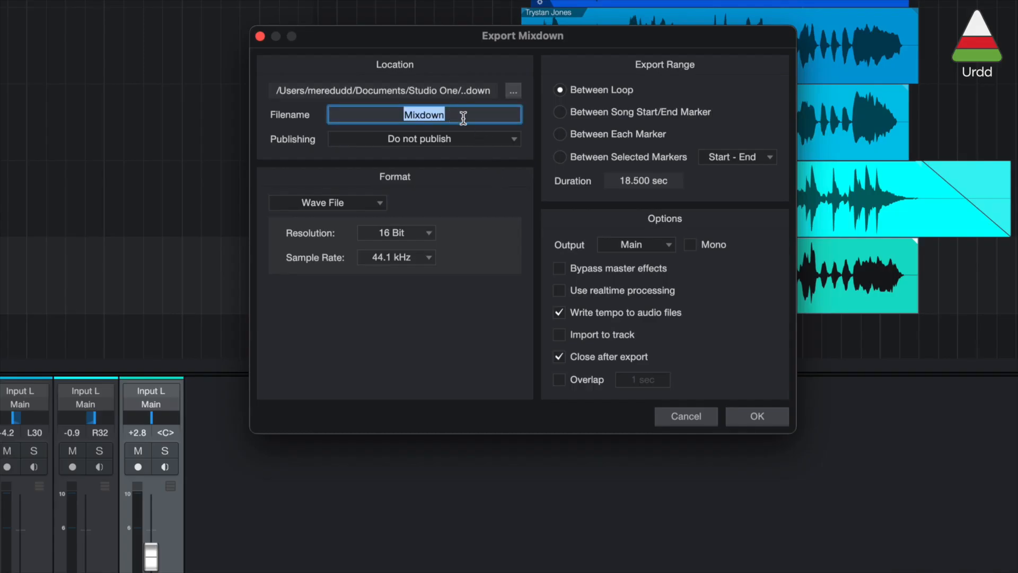
type("Sain Jac y Do")
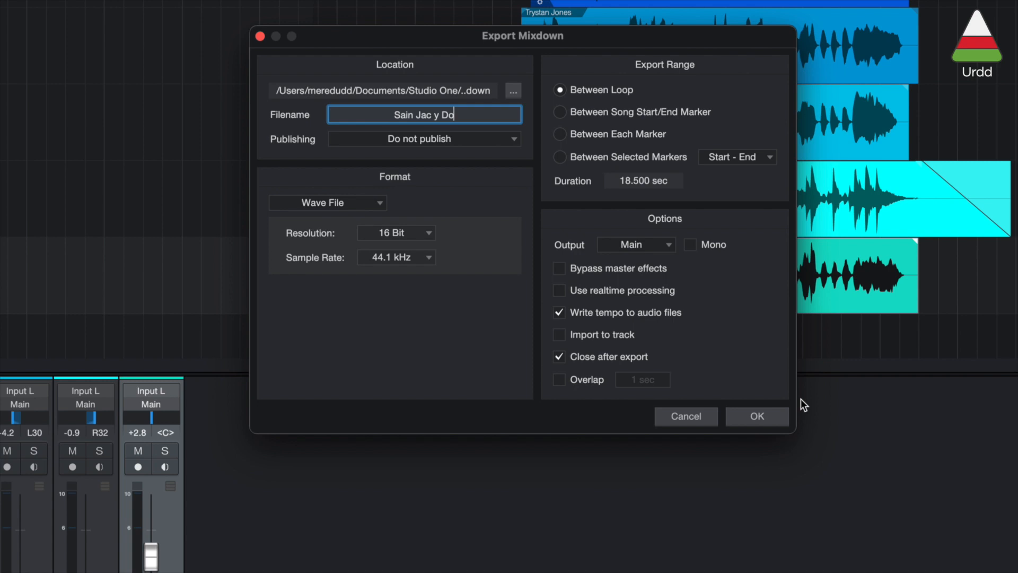
left_click(757, 416)
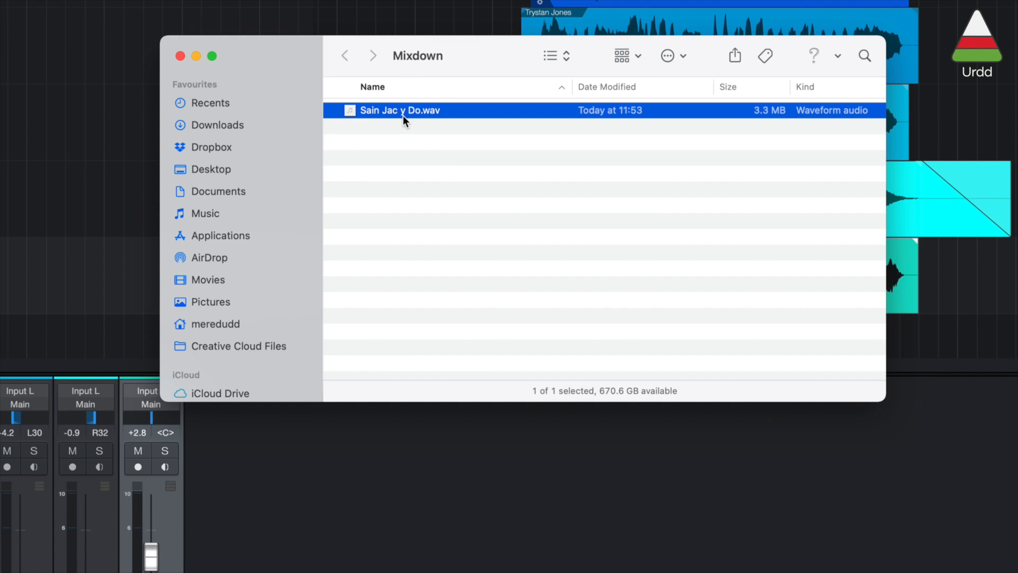
key("space")
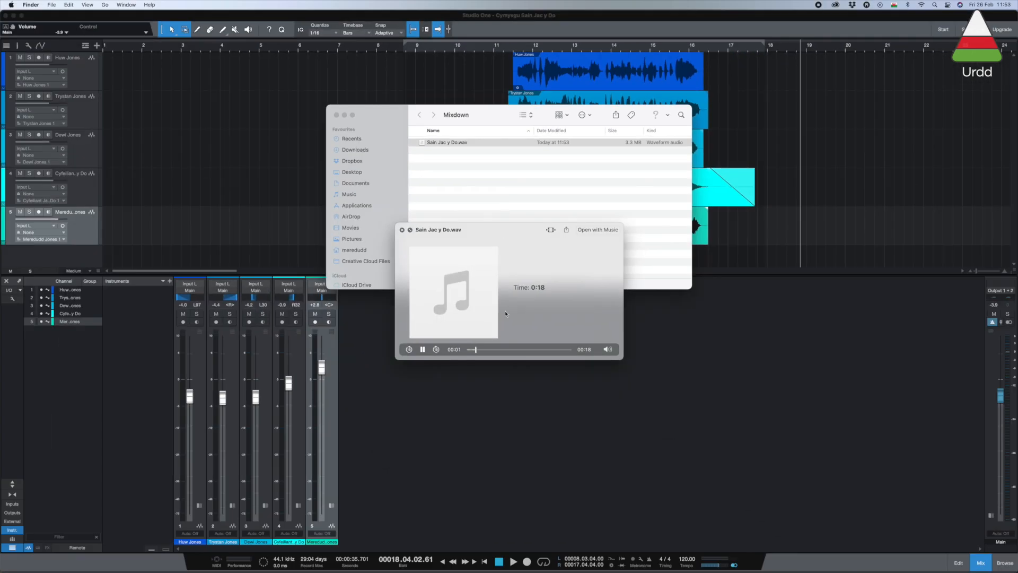